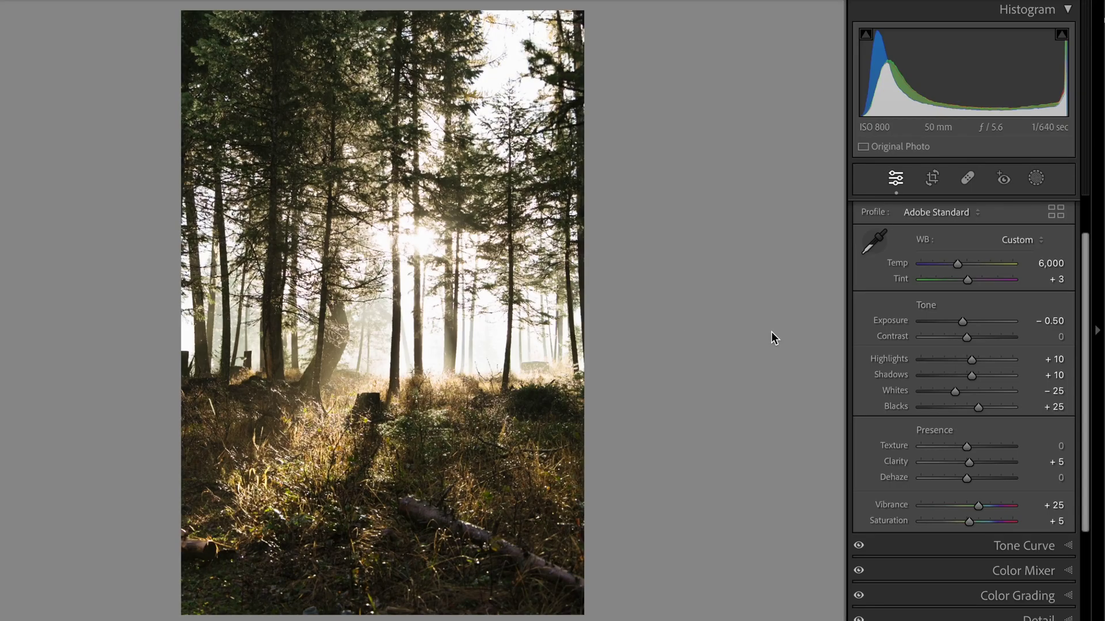
Step: Lower the Blacks slider in the Basic panel from +25 to +15
{"action": "left_click_drag", "start_coordinate": [982, 408], "coordinate": [977, 407]}
Step: Toggle the Before/After view to compare the forest photo with the original
{"action": "key", "text": "backslash"}
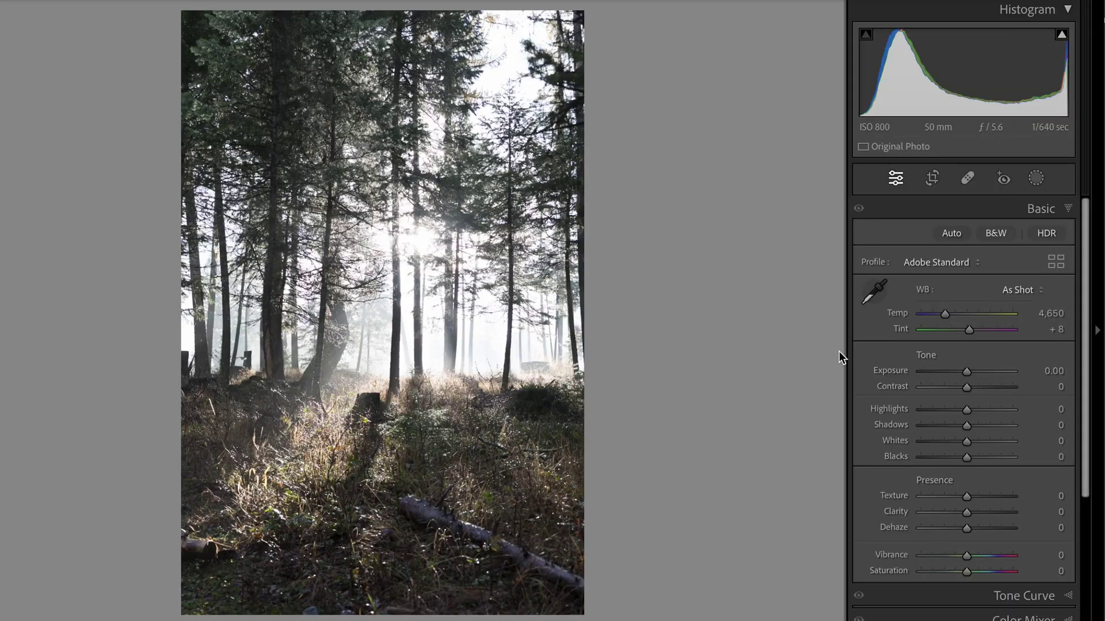
{"action": "left_click", "coordinate": [936, 266]}
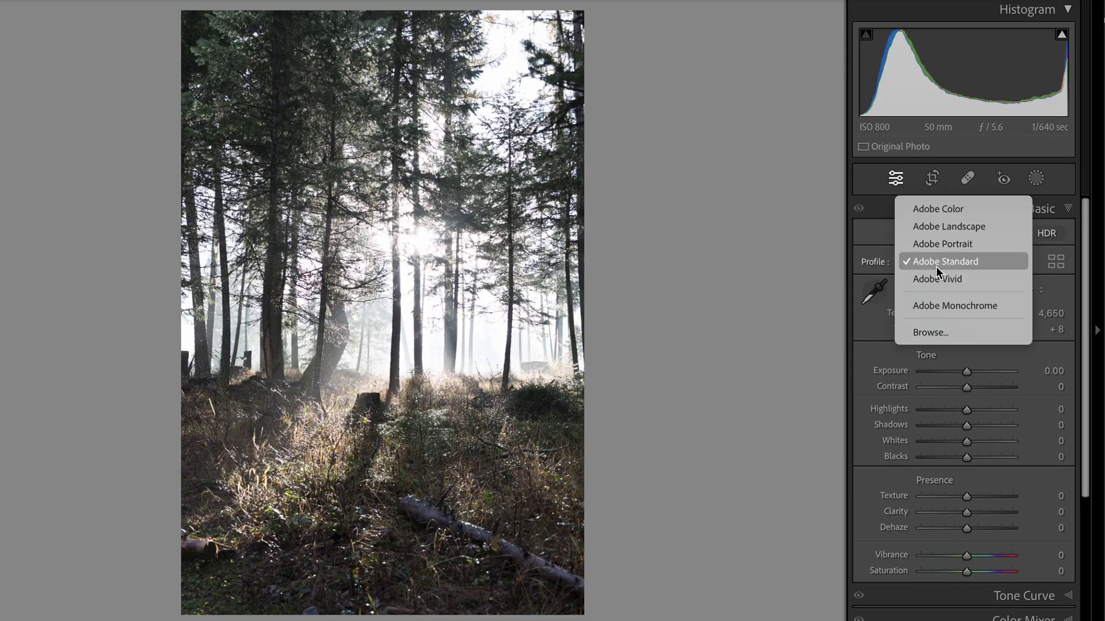
{"action": "left_click", "coordinate": [975, 210]}
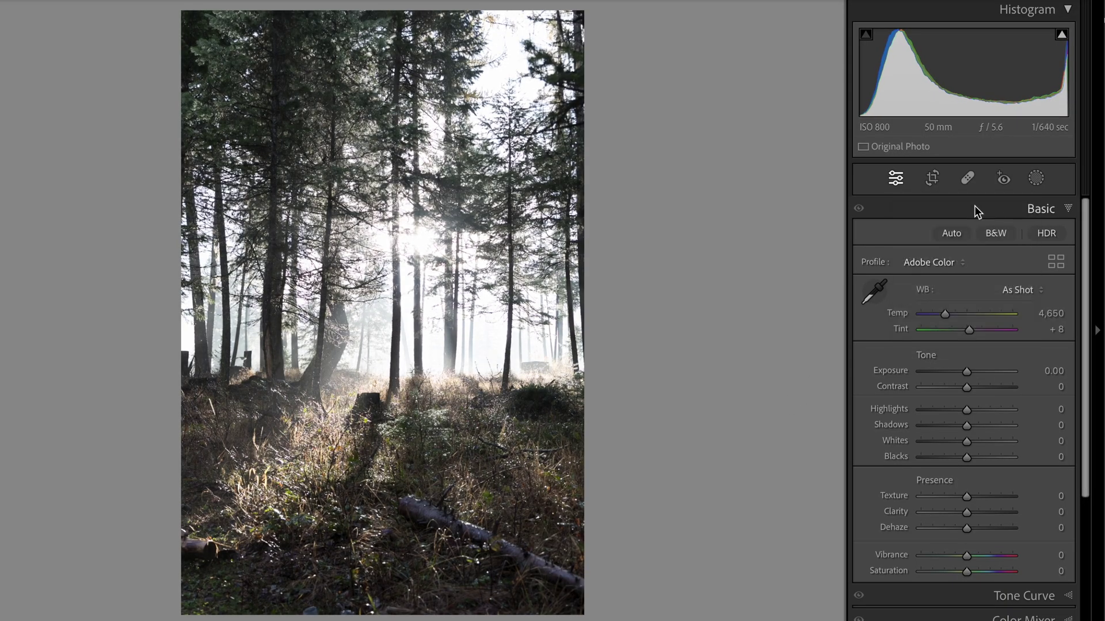
{"action": "left_click", "coordinate": [955, 263]}
{"action": "left_click", "coordinate": [954, 278]}
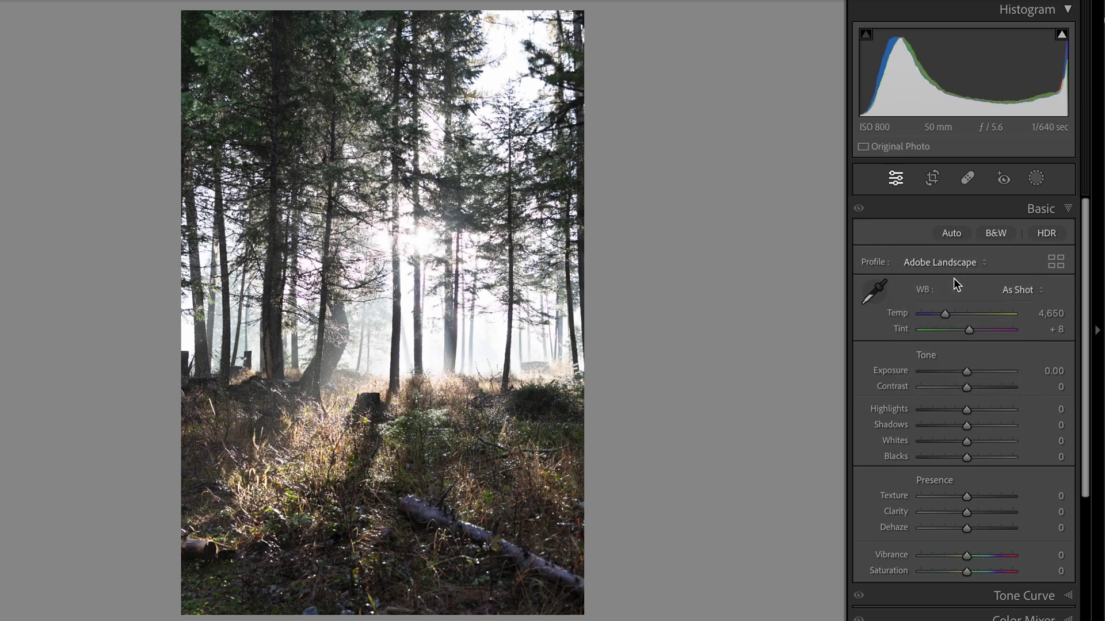
{"action": "left_click", "coordinate": [951, 264]}
{"action": "left_click", "coordinate": [951, 279]}
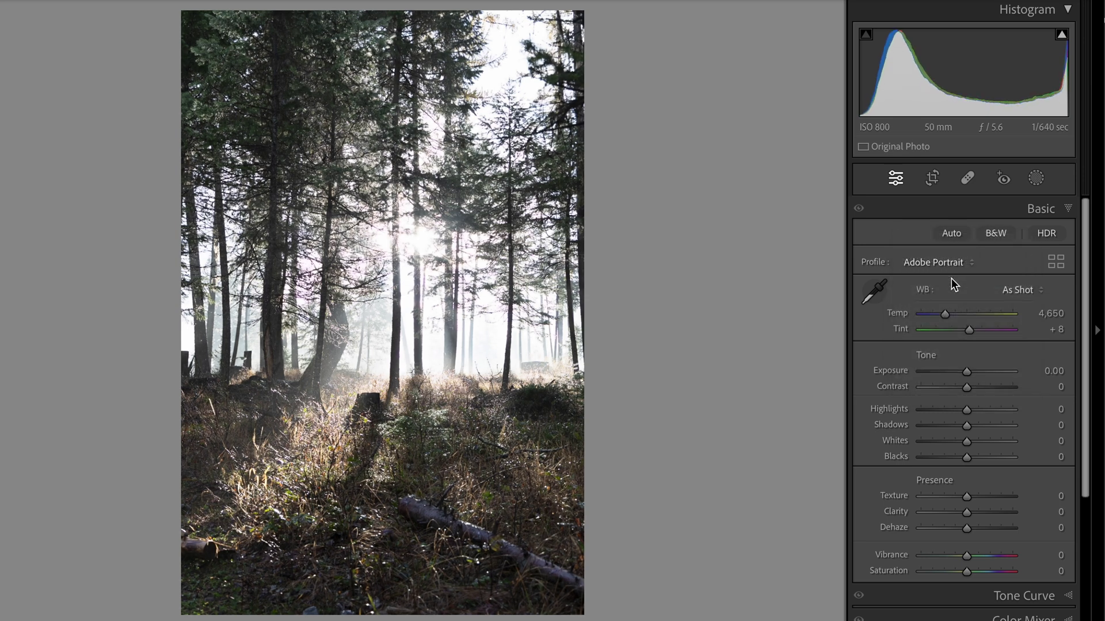
{"action": "left_click", "coordinate": [948, 267]}
{"action": "left_click", "coordinate": [952, 275]}
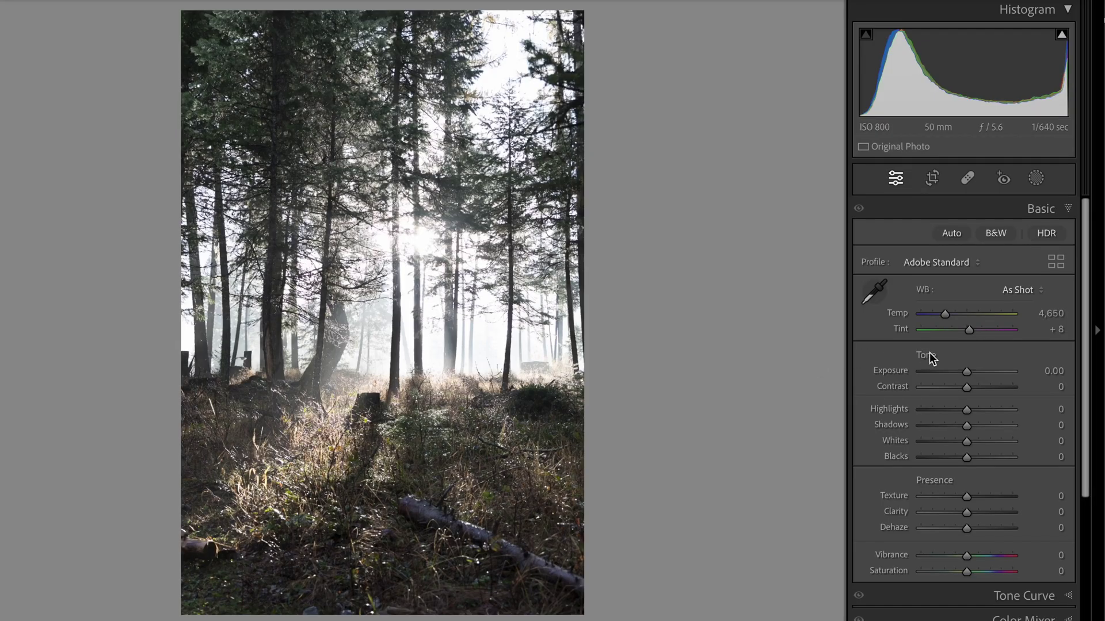
Step: Settle Exposure at -0.50 after trying values between -1.40 and +1.00
{"action": "left_click_drag", "start_coordinate": [967, 372], "coordinate": [970, 373]}
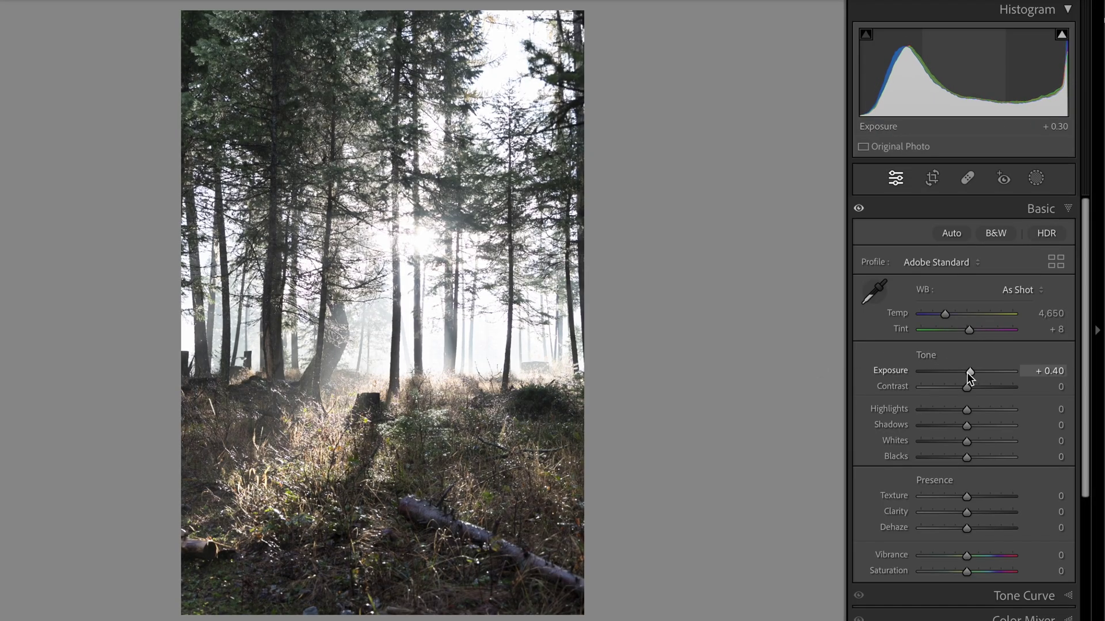
{"action": "key", "text": "Up"}
{"action": "key", "text": "Up"}
{"action": "key", "text": "Up"}
{"action": "key", "text": "Up"}
{"action": "key", "text": "Up"}
{"action": "key", "text": "Up"}
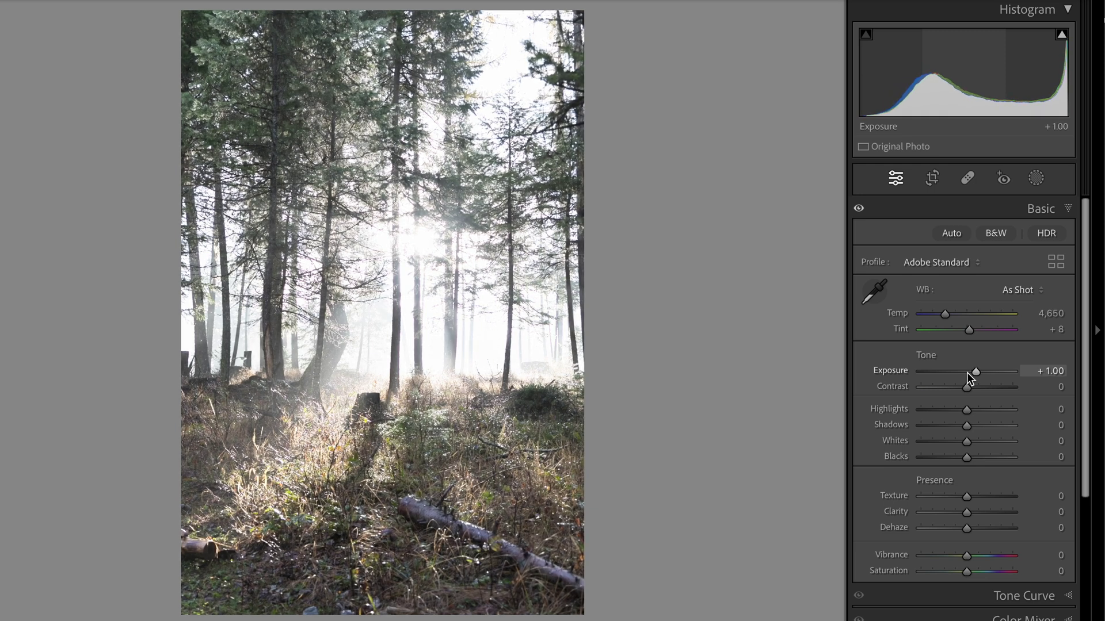
{"action": "key", "text": "Down"}
{"action": "key", "text": "Down"}
{"action": "key", "text": "Down"}
{"action": "key", "text": "Down"}
{"action": "key", "text": "Down"}
{"action": "key", "text": "Down"}
{"action": "key", "text": "Down"}
{"action": "key", "text": "Down"}
{"action": "key", "text": "Down"}
{"action": "key", "text": "Down"}
{"action": "key", "text": "Down"}
{"action": "key", "text": "Down"}
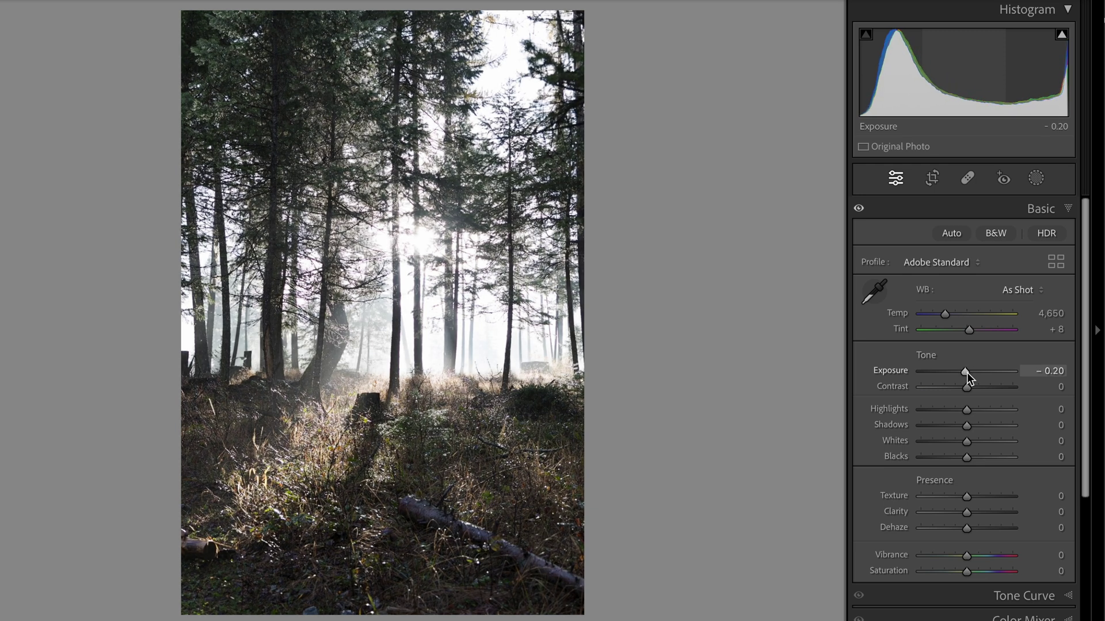
{"action": "key", "text": "Down"}
{"action": "key", "text": "Down"}
{"action": "key", "text": "Down"}
{"action": "key", "text": "Down"}
{"action": "key", "text": "Down"}
{"action": "key", "text": "Down"}
{"action": "key", "text": "Down"}
{"action": "key", "text": "Down"}
{"action": "key", "text": "Down"}
{"action": "key", "text": "Down"}
{"action": "key", "text": "Down"}
{"action": "key", "text": "Down"}
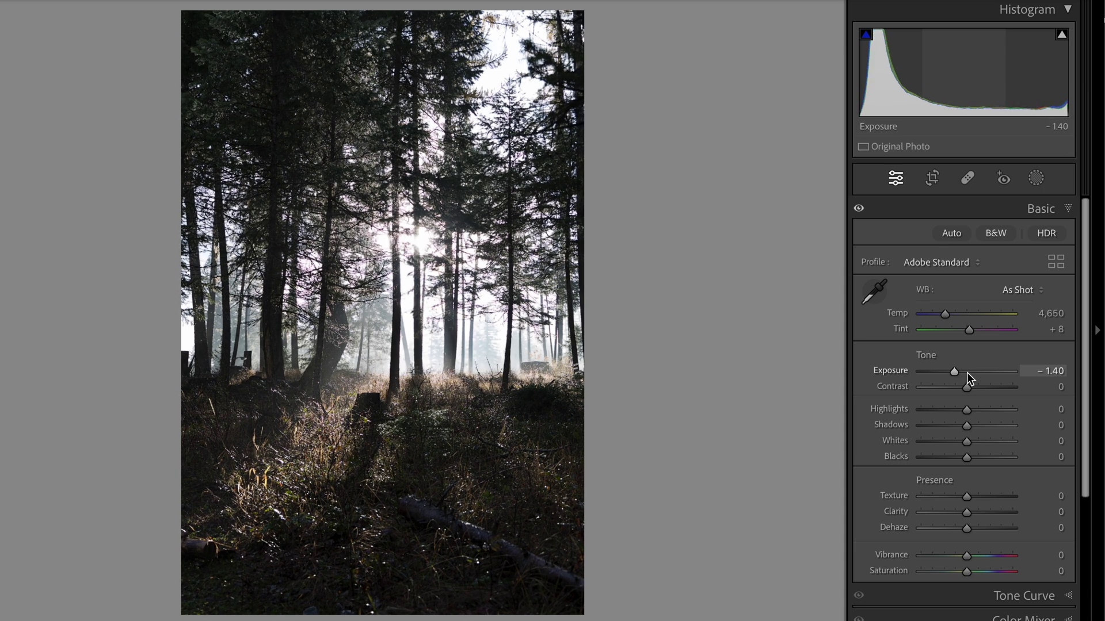
{"action": "key", "text": "Up"}
{"action": "key", "text": "Up"}
{"action": "key", "text": "Up"}
{"action": "key", "text": "Up"}
{"action": "key", "text": "Up"}
{"action": "key", "text": "Up"}
{"action": "key", "text": "Up"}
{"action": "key", "text": "Up"}
{"action": "key", "text": "Up"}
{"action": "key", "text": "Up"}
{"action": "key", "text": "Up"}
{"action": "key", "text": "Up"}
{"action": "key", "text": "Up"}
{"action": "key", "text": "Up"}
{"action": "key", "text": "Up"}
{"action": "key", "text": "Up"}
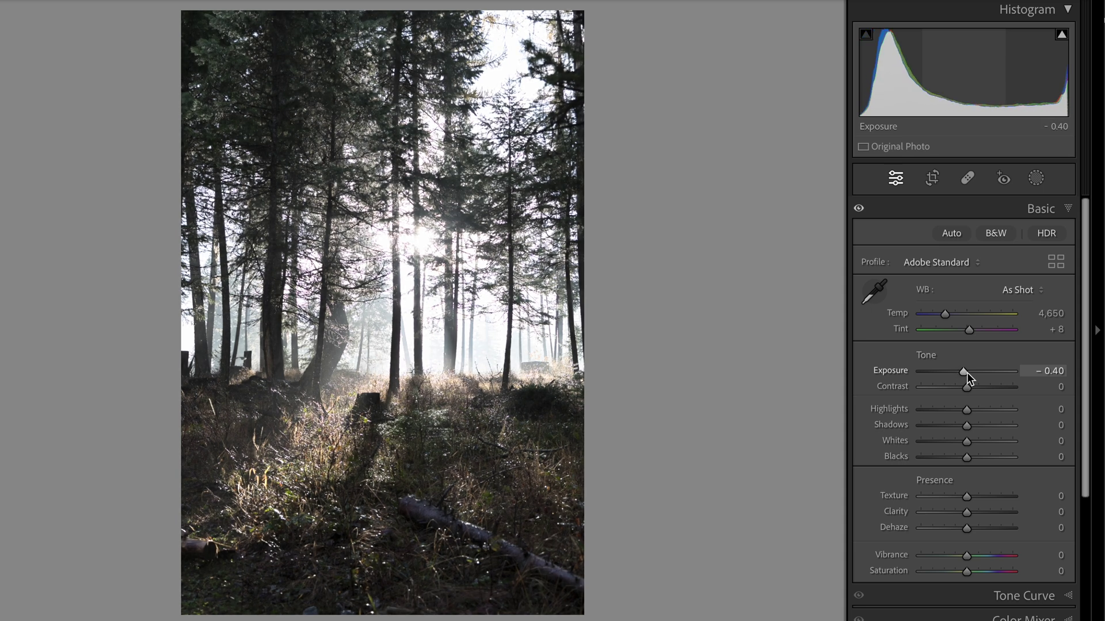
{"action": "key", "text": "Up"}
{"action": "key", "text": "Up"}
{"action": "key", "text": "Up"}
{"action": "key", "text": "Up"}
{"action": "key", "text": "Up"}
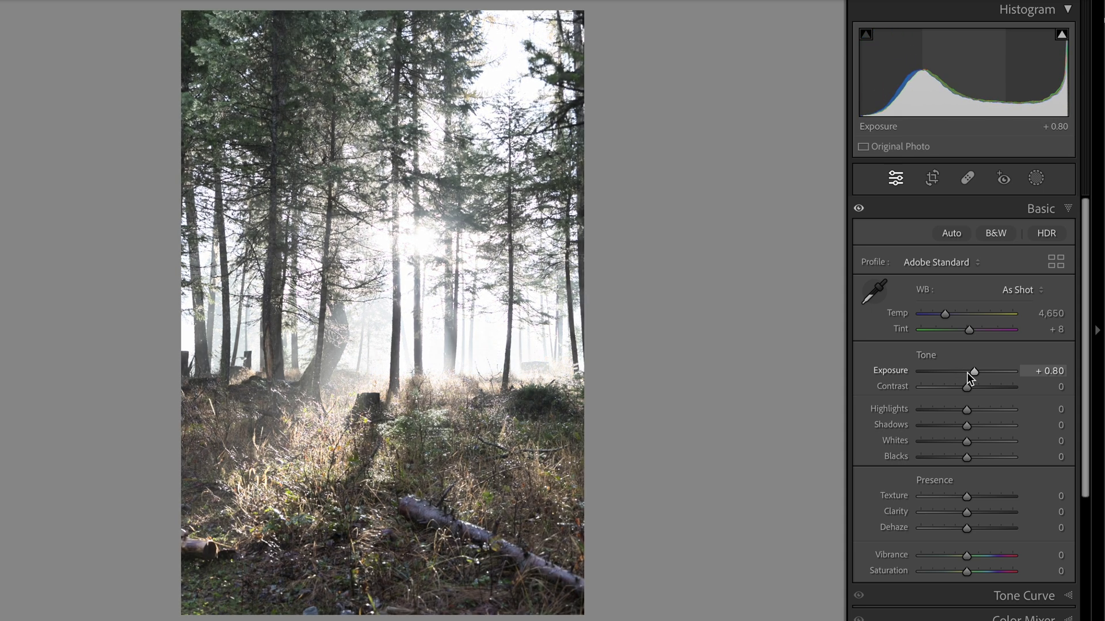
{"action": "key", "text": "Down"}
{"action": "key", "text": "Down"}
{"action": "key", "text": "Down"}
{"action": "key", "text": "Down"}
{"action": "key", "text": "Down"}
{"action": "key", "text": "Down"}
{"action": "key", "text": "Down"}
{"action": "key", "text": "Down"}
{"action": "key", "text": "Down"}
{"action": "key", "text": "Down"}
{"action": "key", "text": "Down"}
{"action": "key", "text": "Down"}
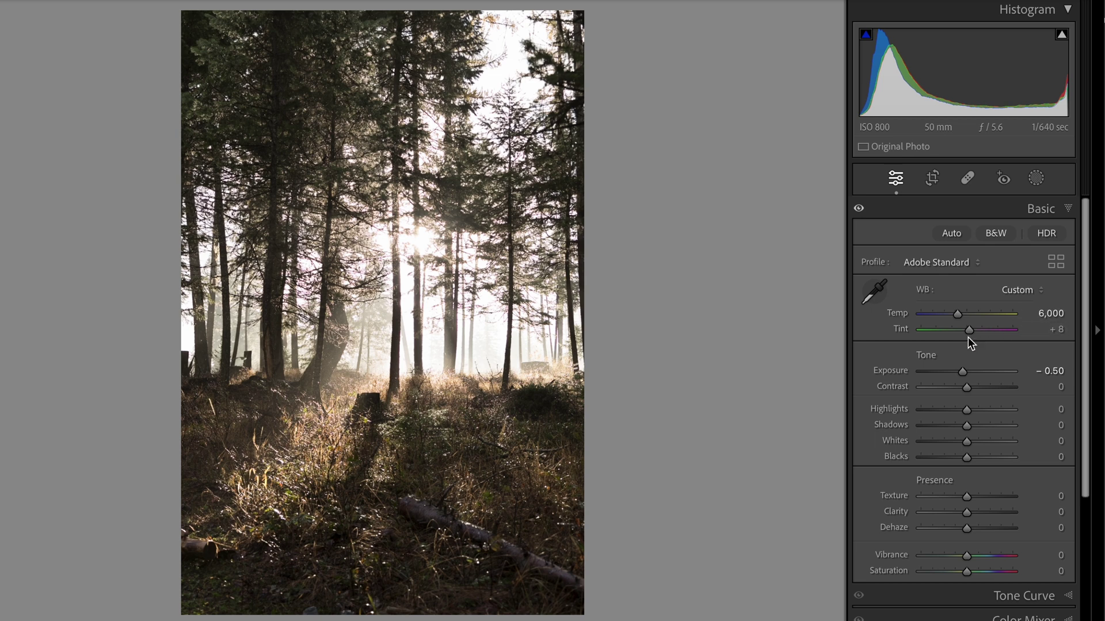
Step: Shift the white balance Tint toward green, settling it at +3
{"action": "mouse_move", "coordinate": [968, 338]}
{"action": "left_mouse_down"}
{"action": "mouse_move", "coordinate": [957, 334]}
{"action": "mouse_move", "coordinate": [968, 338]}
{"action": "left_mouse_up"}
Step: Toggle Before/After to compare the edited forest photo with the original
{"action": "key", "text": "backslash"}
{"action": "key", "text": "backslash"}
{"action": "key", "text": "backslash"}
{"action": "key", "text": "backslash"}
{"action": "key", "text": "backslash"}
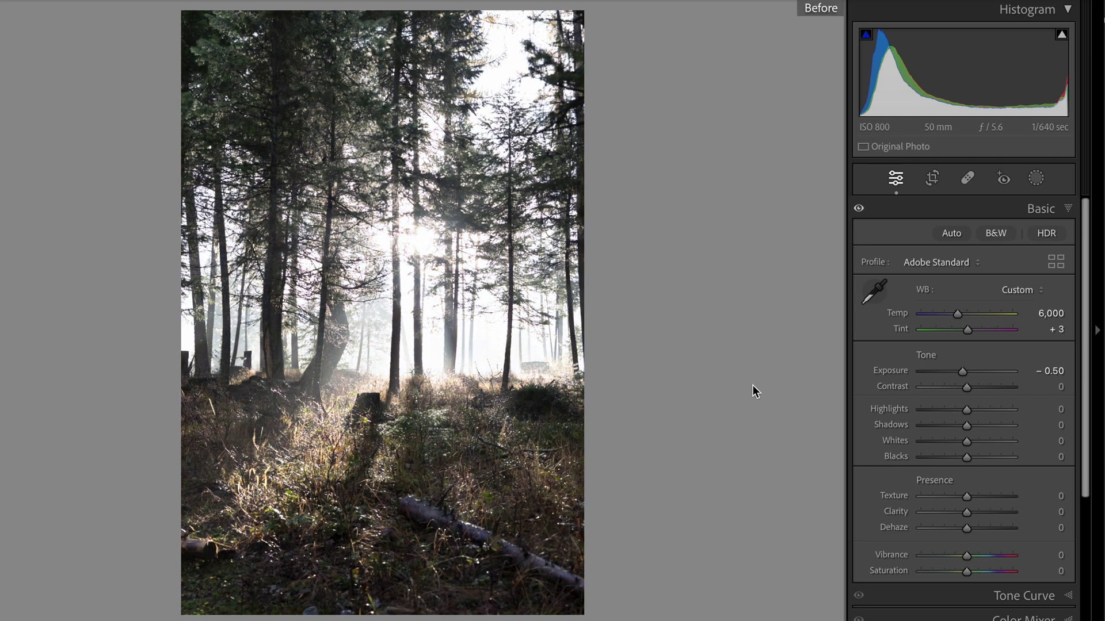
{"action": "key", "text": "backslash"}
{"action": "key", "text": "backslash"}
{"action": "key", "text": "backslash"}
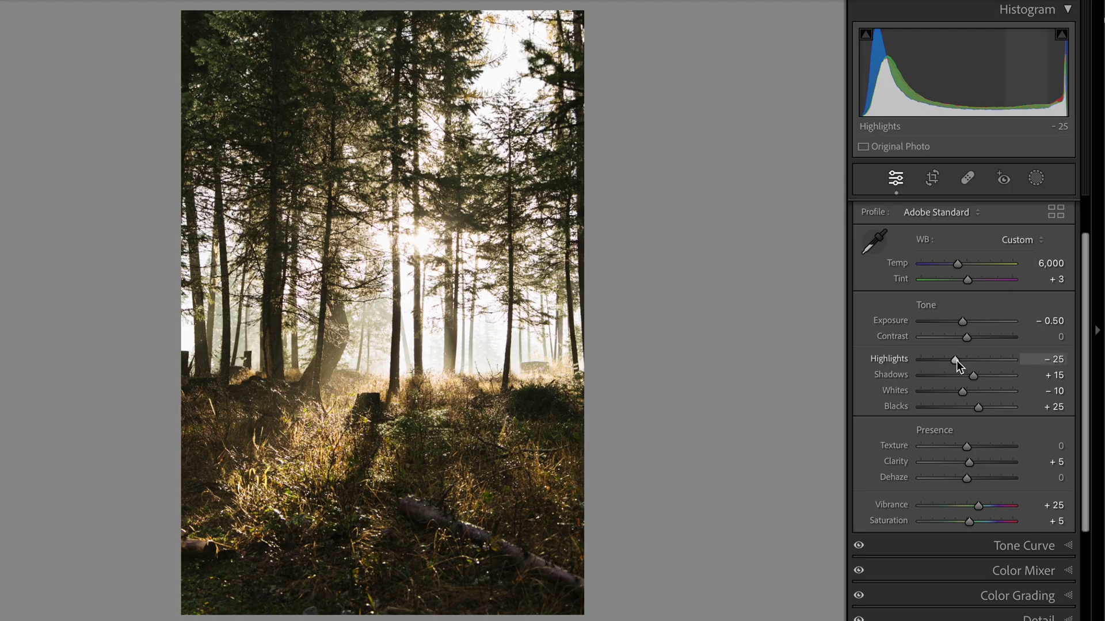
Step: Scroll the Highlights slider from −25 up to +10
{"action": "scroll", "coordinate": [955, 360], "scroll_direction": "up", "scroll_amount": 5}
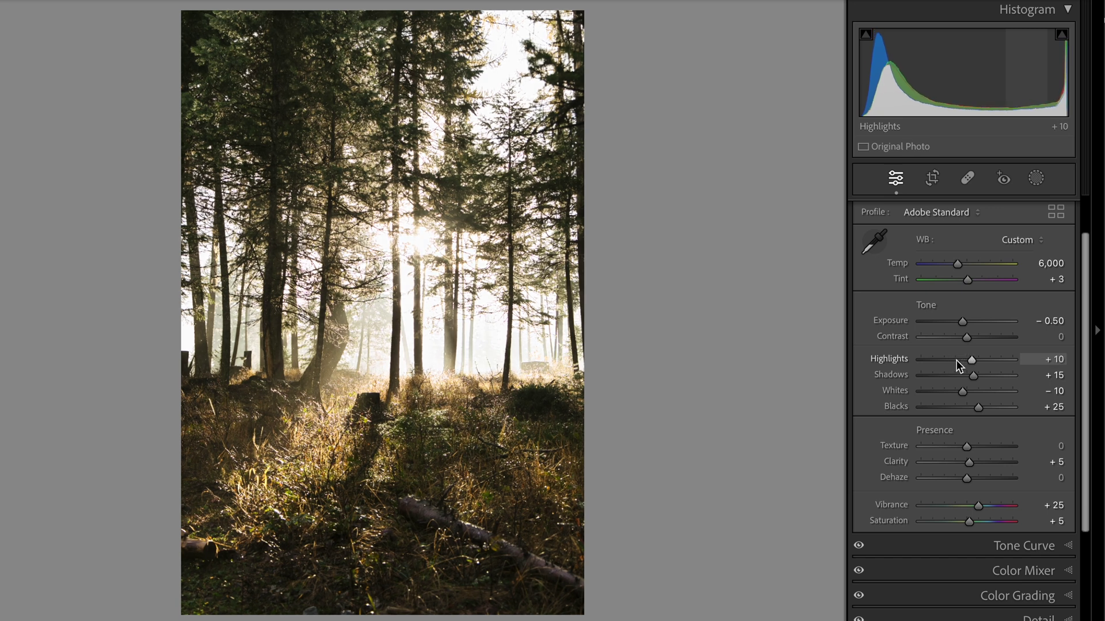
{"action": "scroll", "coordinate": [955, 360], "scroll_direction": "down", "scroll_amount": 2}
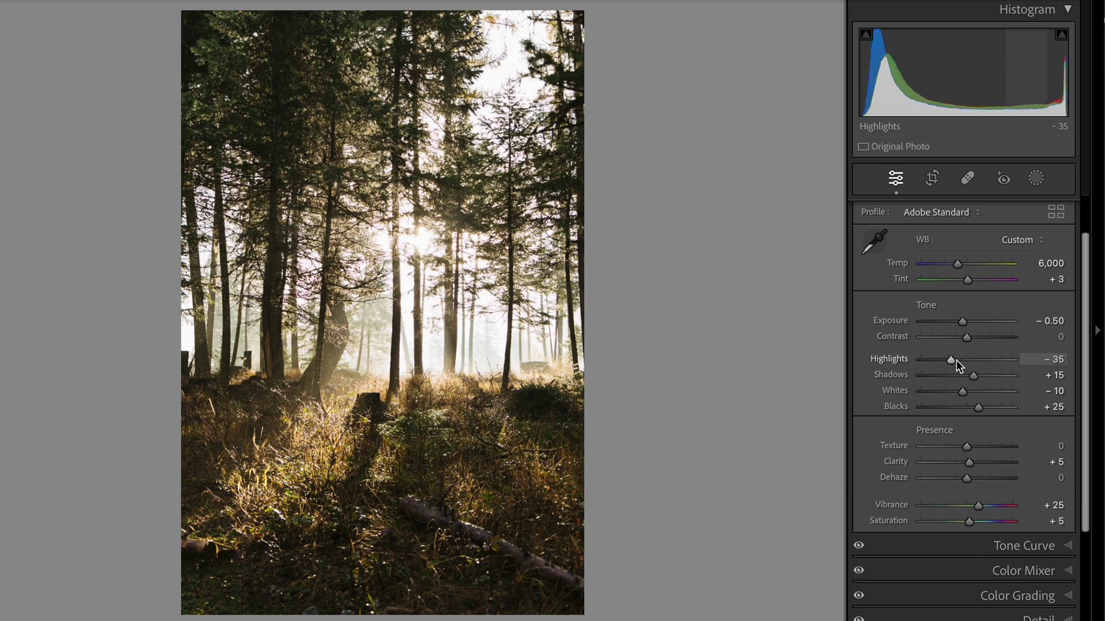
{"action": "scroll", "coordinate": [955, 360], "scroll_direction": "down", "scroll_amount": 1}
{"action": "scroll", "coordinate": [955, 361], "scroll_direction": "up", "scroll_amount": 6}
{"action": "scroll", "coordinate": [955, 360], "scroll_direction": "down", "scroll_amount": 2}
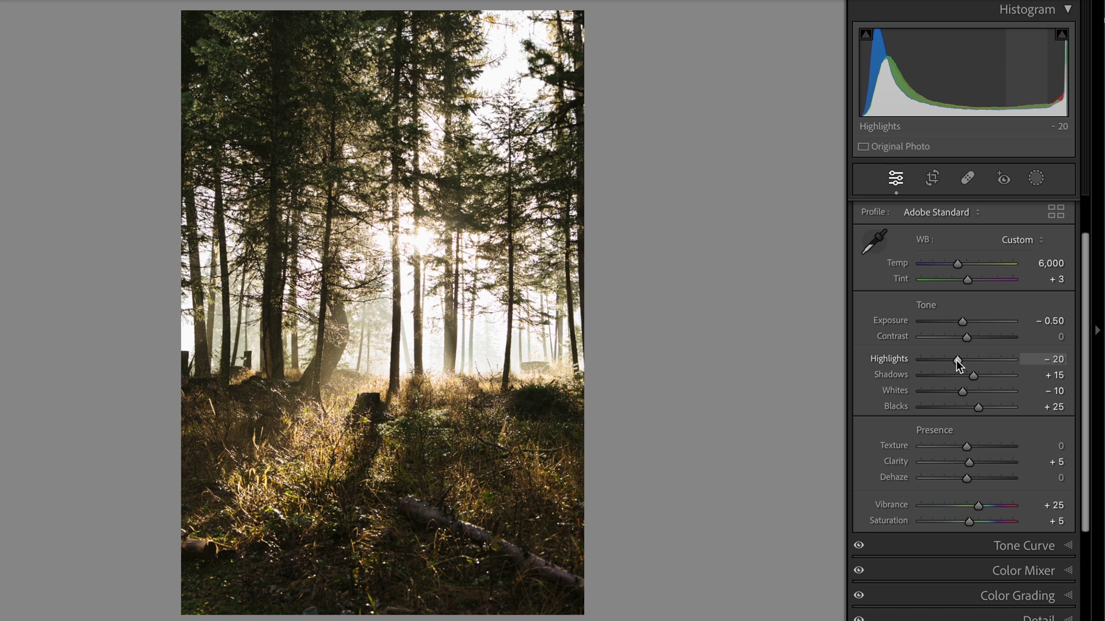
{"action": "scroll", "coordinate": [957, 366], "scroll_direction": "up", "scroll_amount": 1}
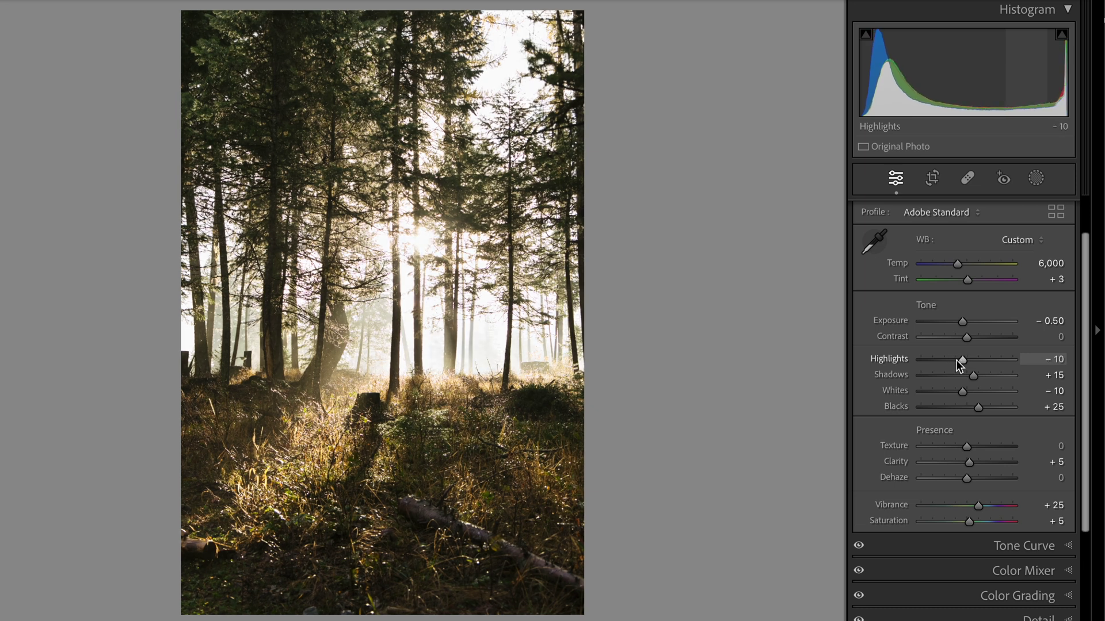
{"action": "scroll", "coordinate": [957, 363], "scroll_direction": "up", "scroll_amount": 8}
{"action": "scroll", "coordinate": [955, 360], "scroll_direction": "down", "scroll_amount": 6}
{"action": "scroll", "coordinate": [955, 360], "scroll_direction": "up", "scroll_amount": 3}
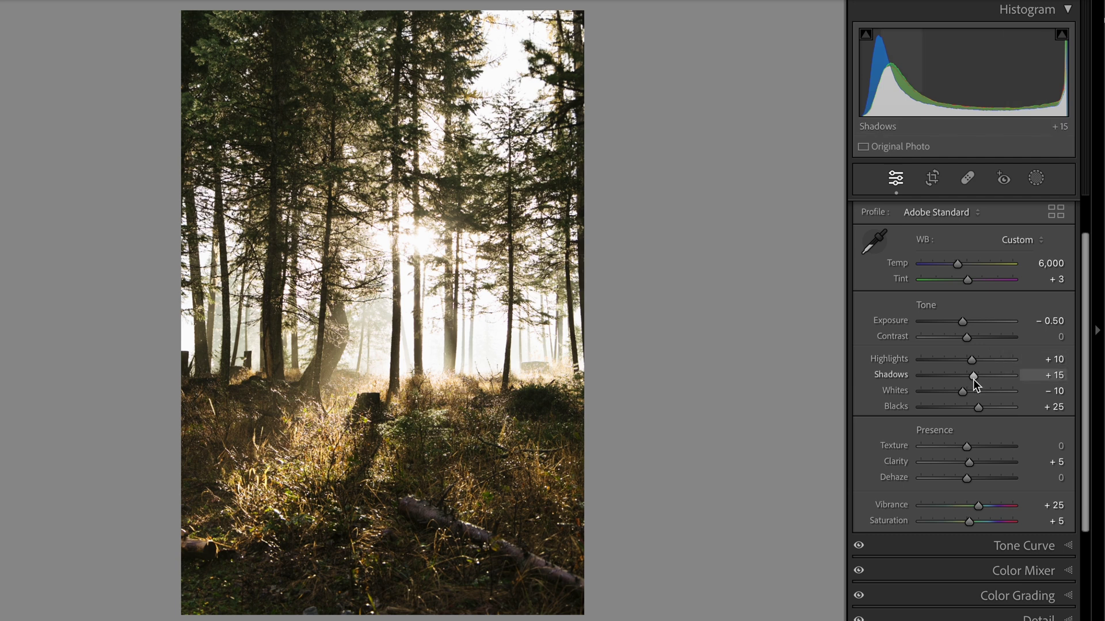
Step: Set Shadows to +10 in the Basic panel
{"action": "key", "text": "Down"}
{"action": "key", "text": "Down"}
{"action": "key", "text": "Down"}
{"action": "key", "text": "Down"}
{"action": "key", "text": "Down"}
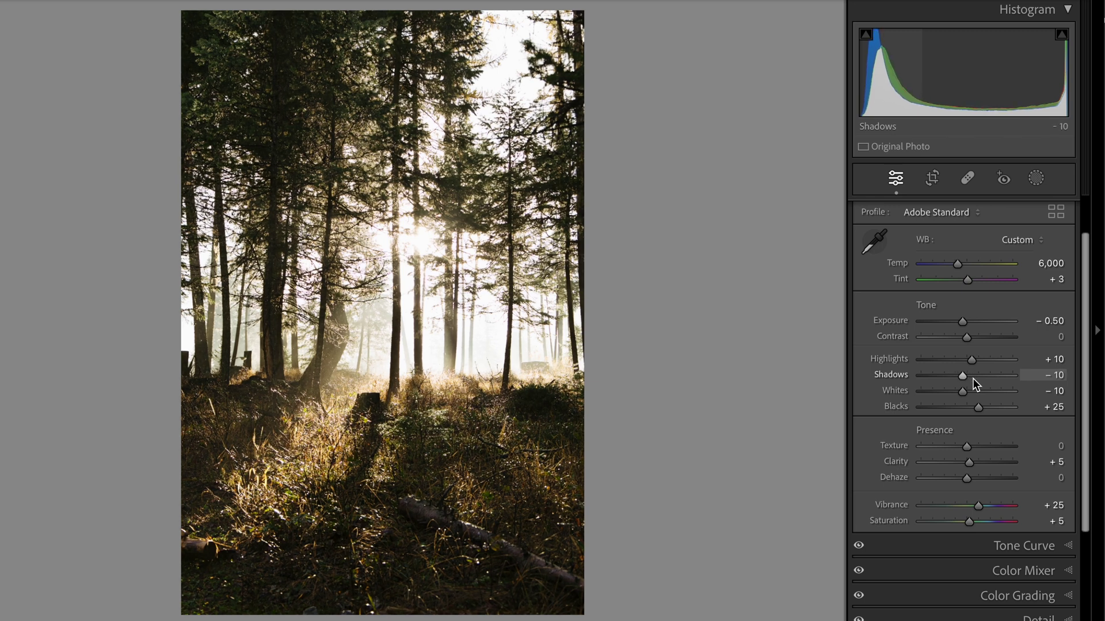
{"action": "key", "text": "Up"}
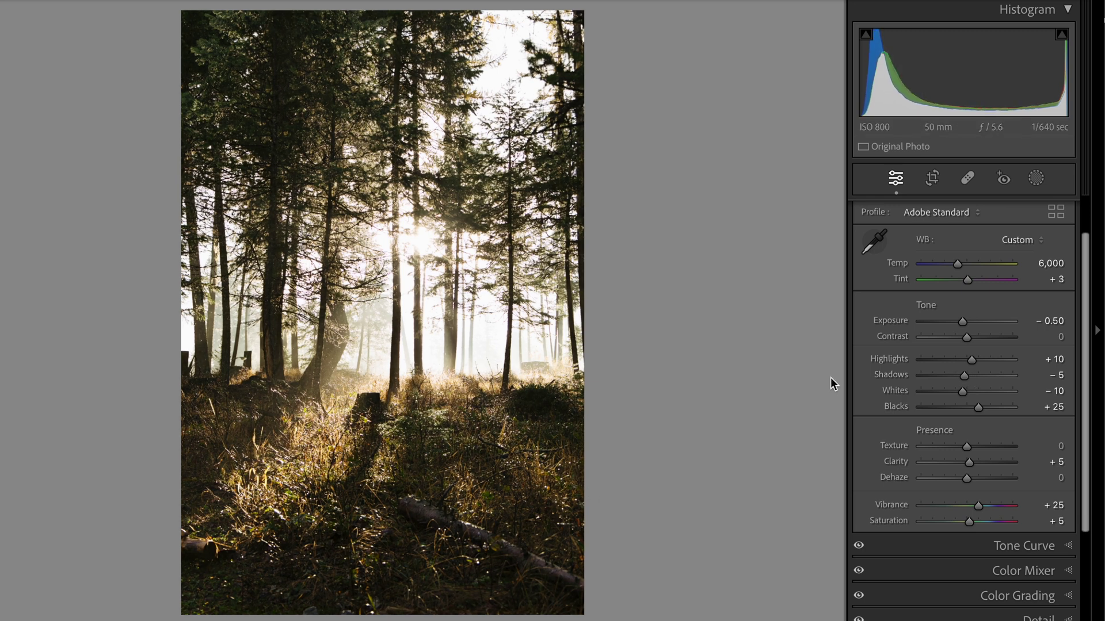
{"action": "key", "text": "Up"}
{"action": "key", "text": "Up"}
{"action": "key", "text": "Up"}
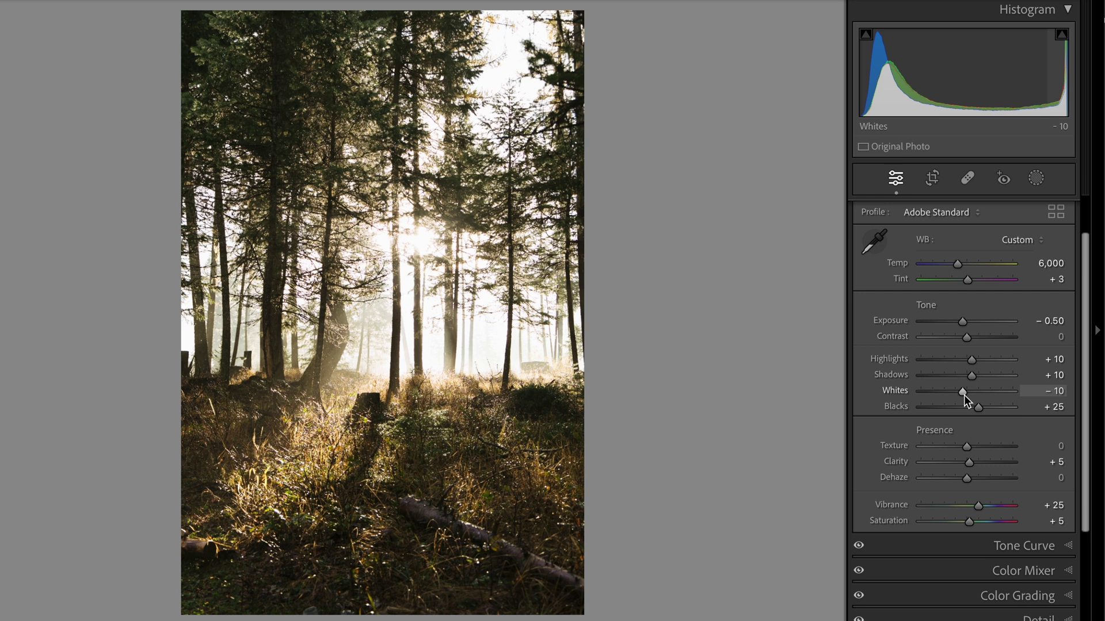
Step: Set Whites to -25 and compare the result with the original
{"action": "mouse_move", "coordinate": [965, 395]}
{"action": "left_mouse_down"}
{"action": "mouse_move", "coordinate": [951, 394]}
{"action": "mouse_move", "coordinate": [1018, 395]}
{"action": "mouse_move", "coordinate": [958, 406]}
{"action": "left_mouse_up"}
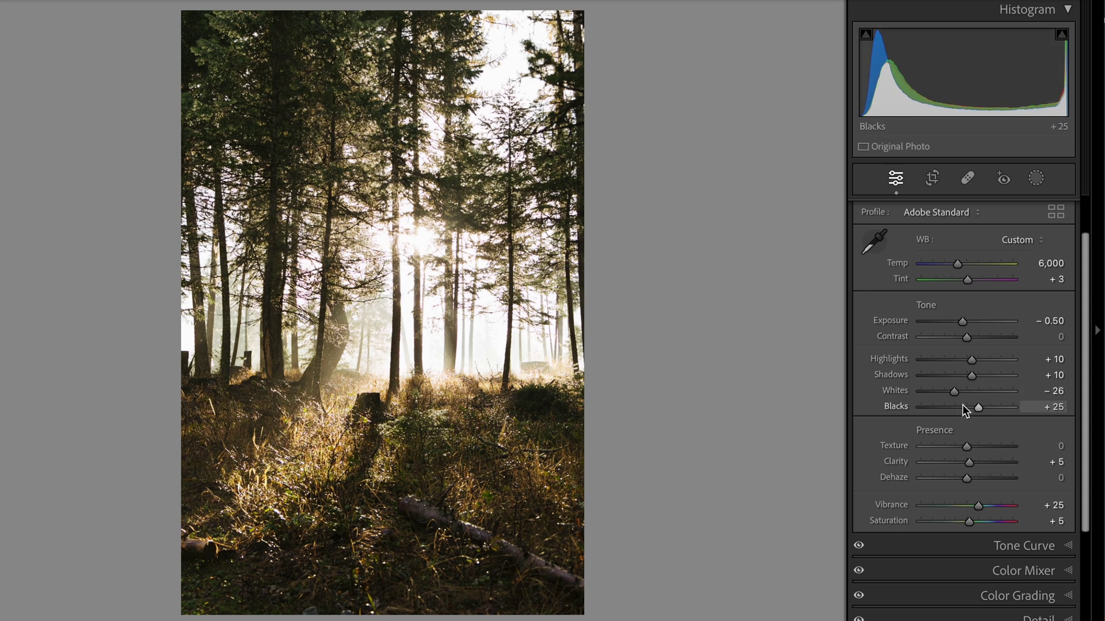
{"action": "left_click", "coordinate": [1055, 391]}
{"action": "type", "text": "-25"}
{"action": "key", "text": "Return"}
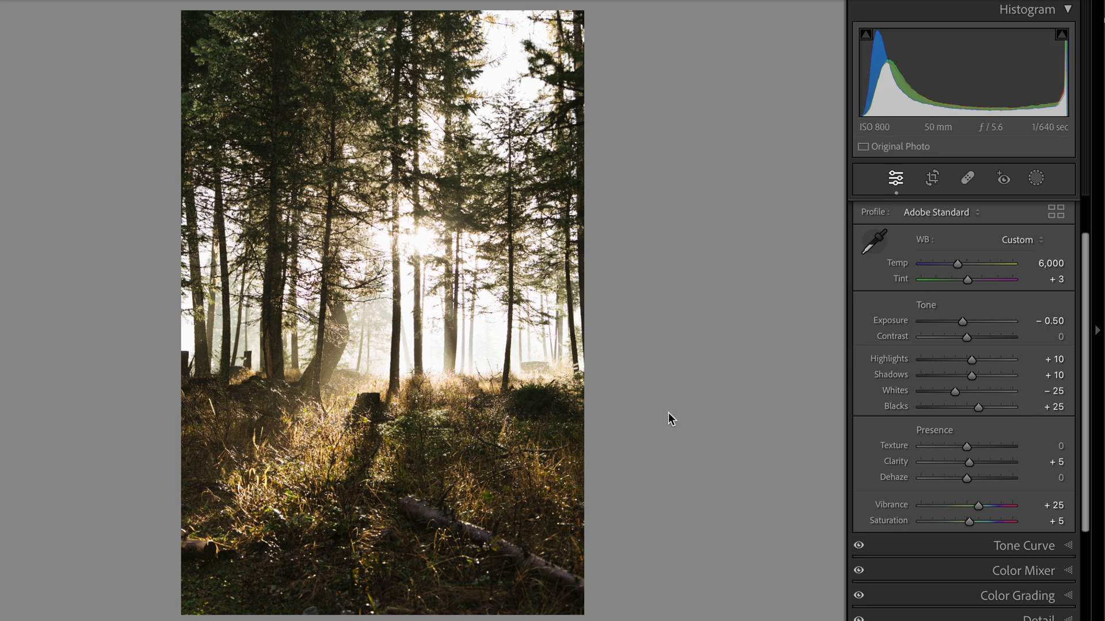
{"action": "key", "text": "backslash"}
{"action": "key", "text": "backslash"}
{"action": "key", "text": "backslash"}
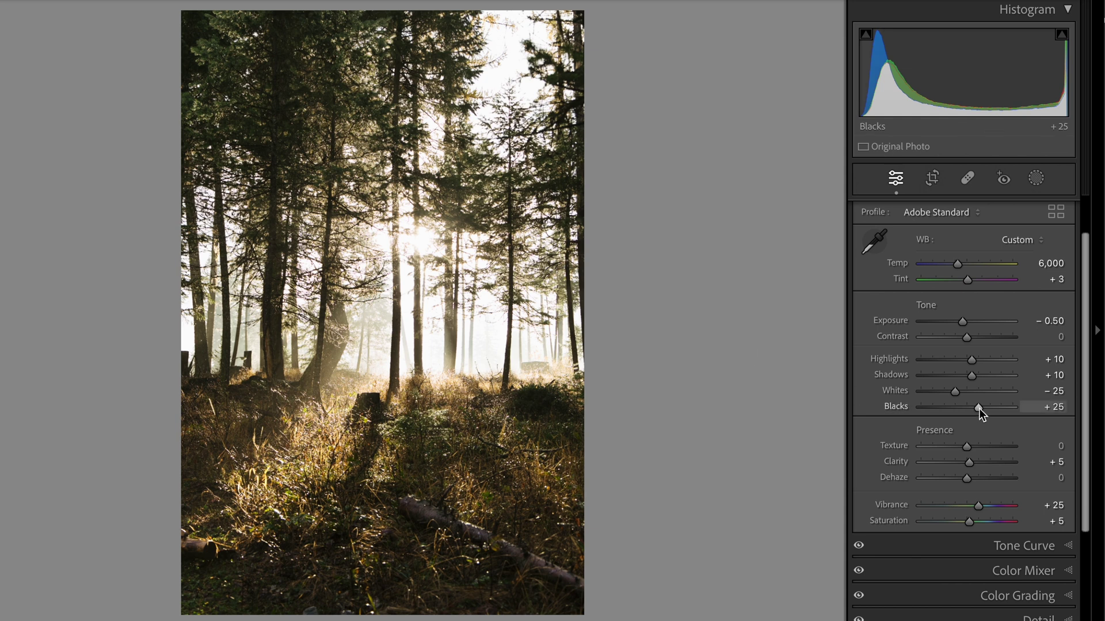
Step: Settle Blacks at +15 after trying deeper and lighter values
{"action": "key", "text": "Down"}
{"action": "key", "text": "Down"}
{"action": "key", "text": "Down"}
{"action": "key", "text": "Down"}
{"action": "key", "text": "Down"}
{"action": "key", "text": "Down"}
{"action": "key", "text": "Down"}
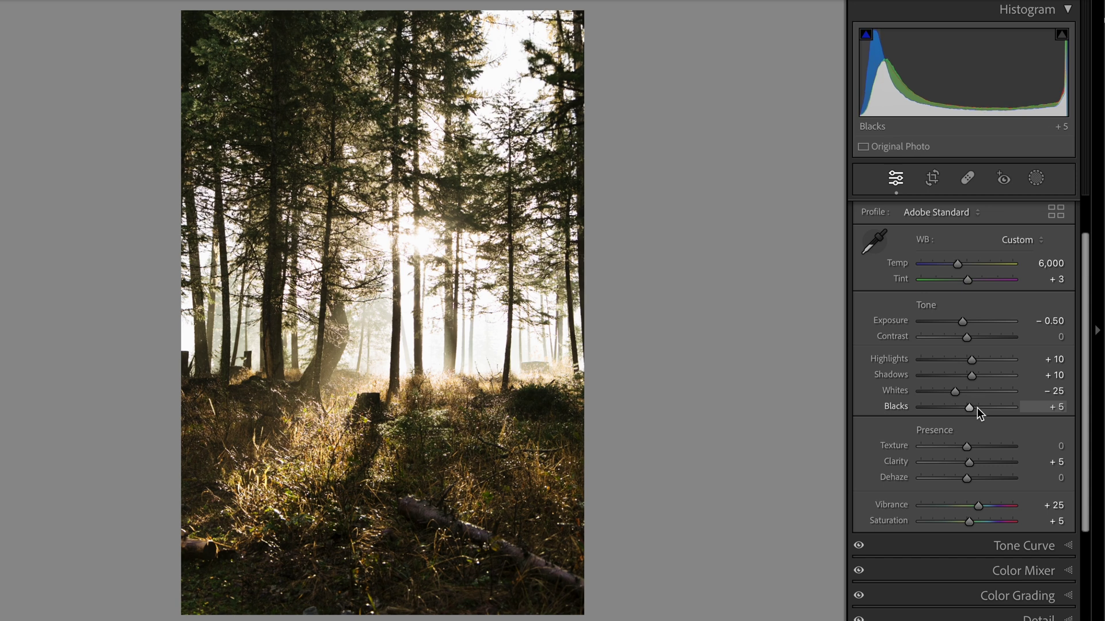
{"action": "key", "text": "Up"}
{"action": "key", "text": "Up"}
{"action": "key", "text": "Up"}
{"action": "key", "text": "Down"}
{"action": "key", "text": "Down"}
{"action": "key", "text": "Up"}
{"action": "key", "text": "Up"}
{"action": "key", "text": "Up"}
{"action": "key", "text": "Up"}
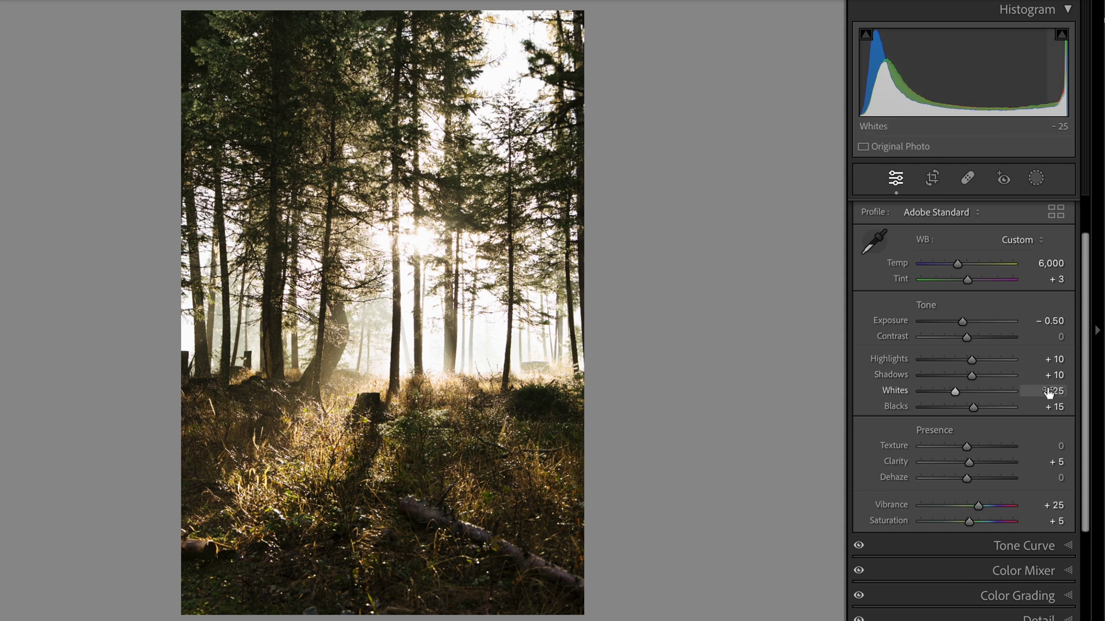
{"action": "scroll", "coordinate": [1047, 392], "scroll_direction": "down", "scroll_amount": 3}
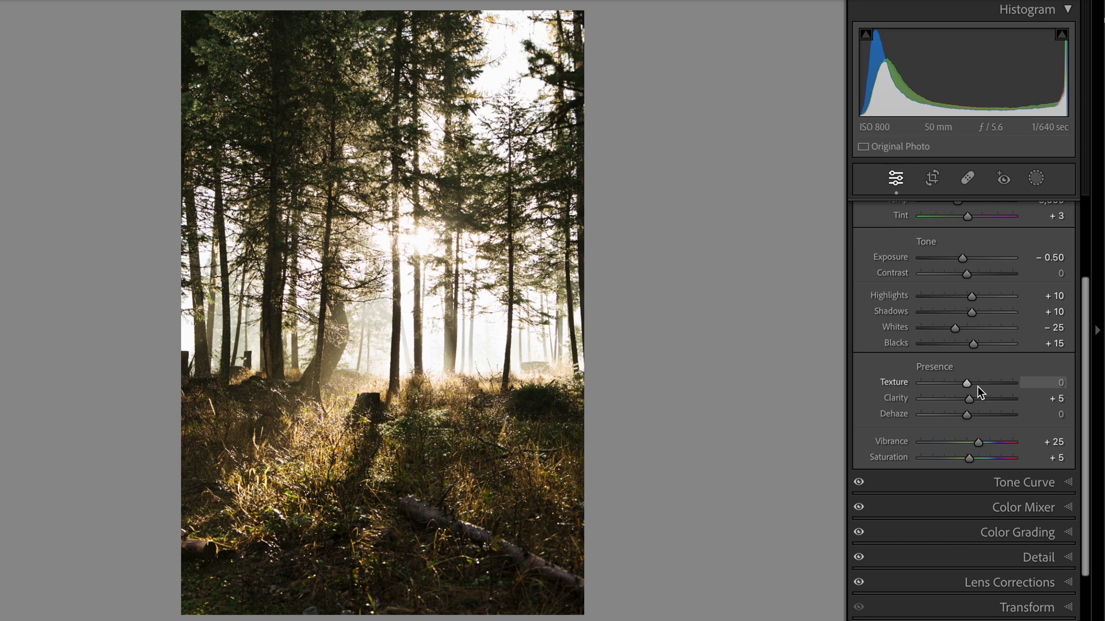
Step: Set Texture to +5 and Clarity to +7 in the Presence section
{"action": "scroll", "coordinate": [977, 385], "scroll_direction": "up", "scroll_amount": 1}
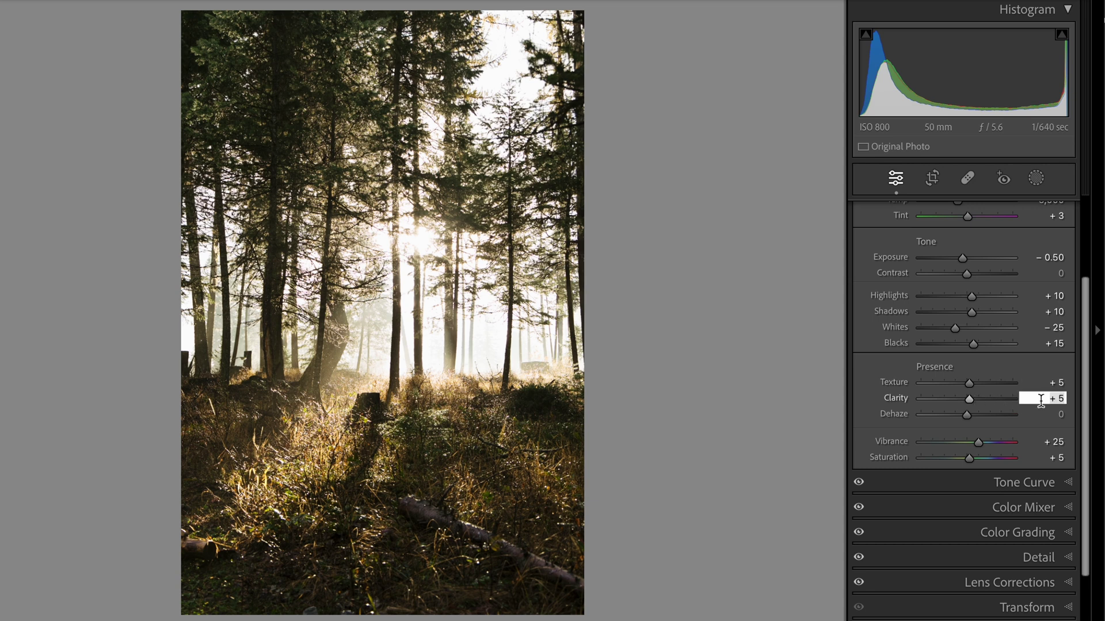
{"action": "scroll", "coordinate": [1041, 401], "scroll_direction": "up", "scroll_amount": 2}
{"action": "key", "text": "Return"}
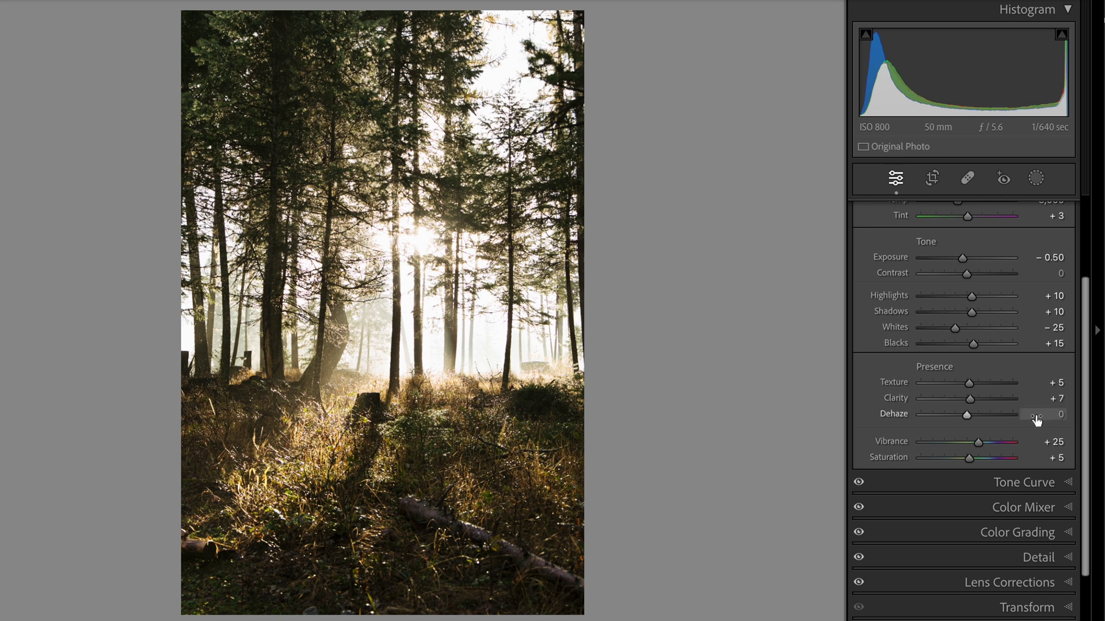
Step: Lower Dehaze to -10 after briefly testing +10
{"action": "scroll", "coordinate": [1036, 420], "scroll_direction": "down", "scroll_amount": 10}
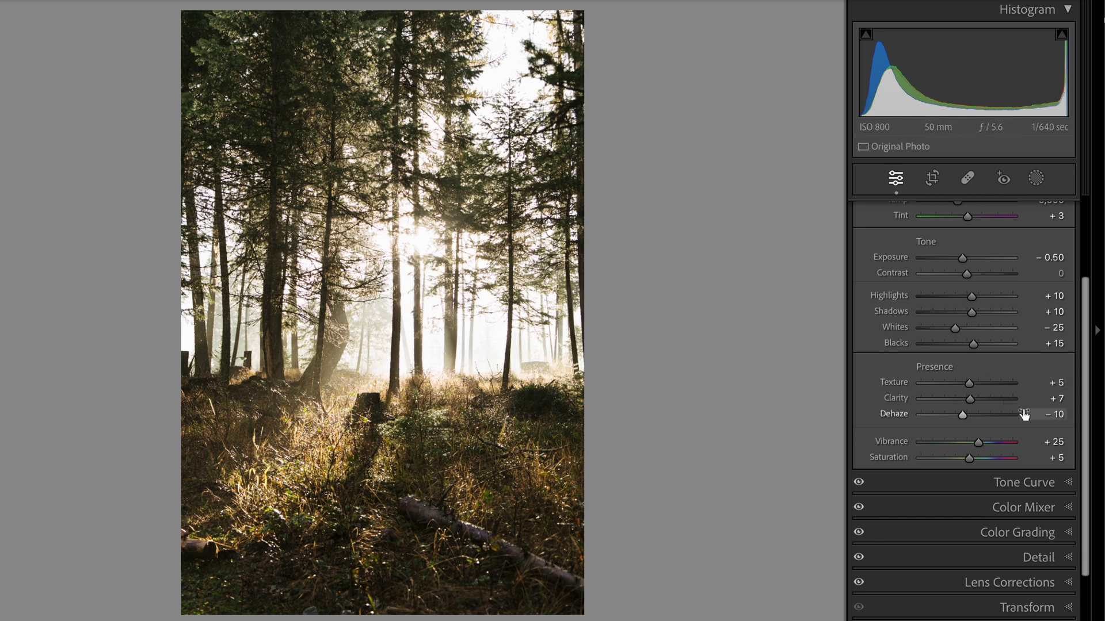
{"action": "left_click_drag", "start_coordinate": [1024, 415], "coordinate": [1035, 414]}
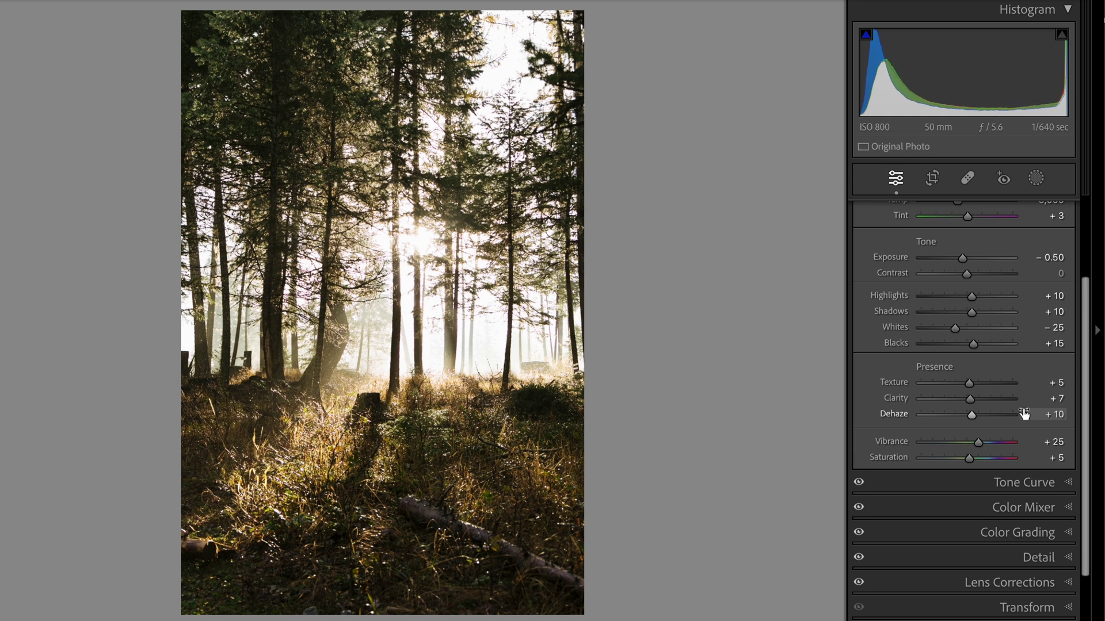
{"action": "key", "text": "shift+Down"}
{"action": "key", "text": "shift+Down"}
{"action": "key", "text": "shift+Down"}
{"action": "key", "text": "shift+Down"}
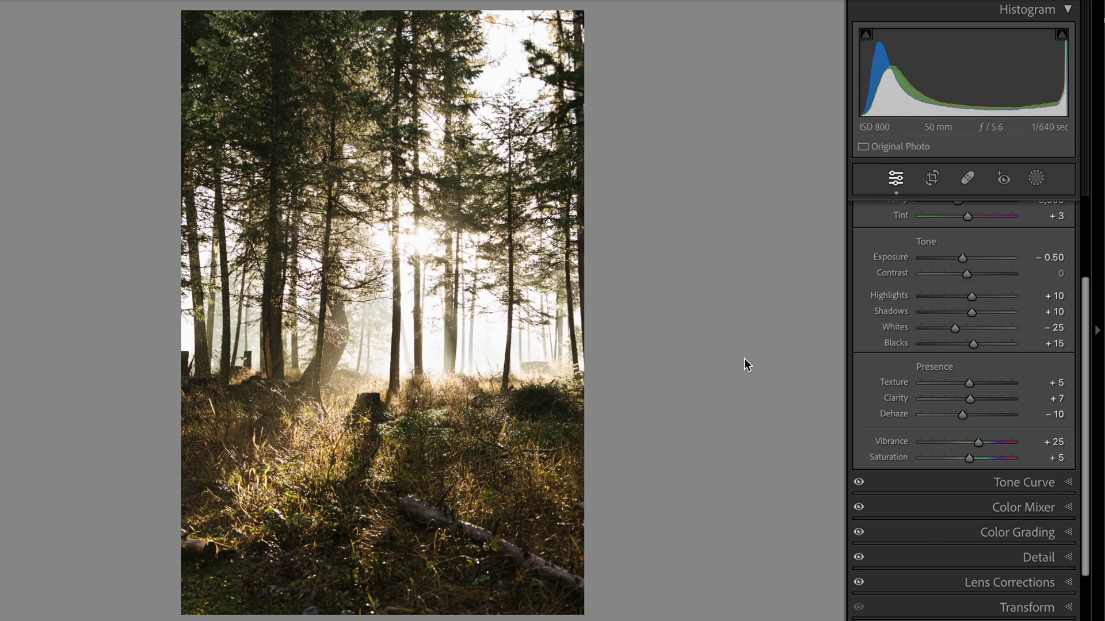
{"action": "scroll", "coordinate": [955, 417], "scroll_direction": "down", "scroll_amount": 1}
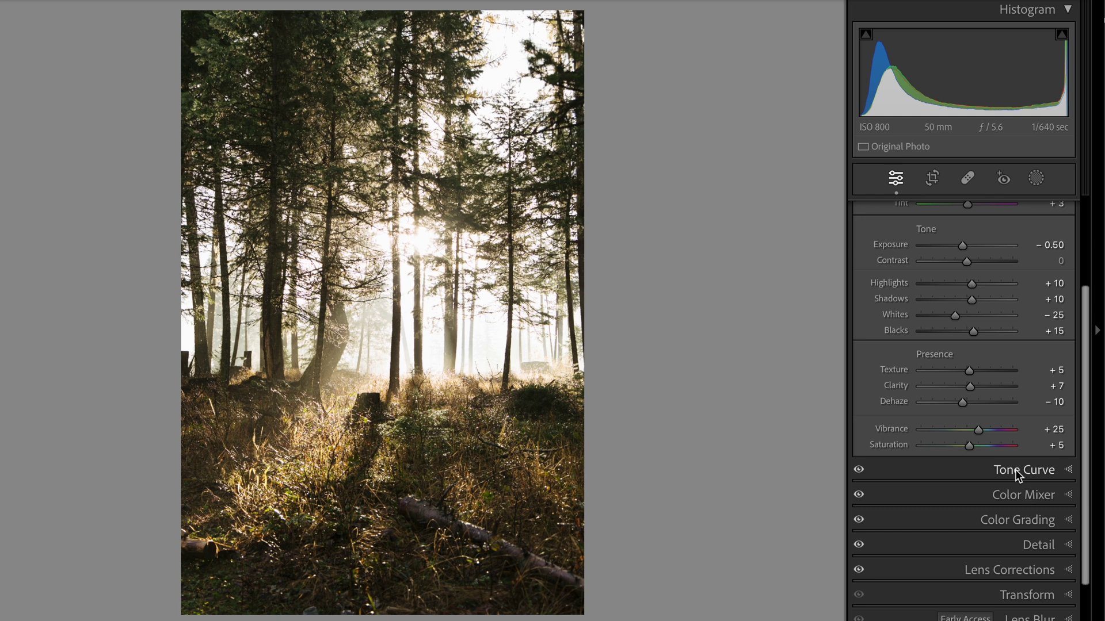
{"action": "scroll", "coordinate": [1014, 469], "scroll_direction": "down", "scroll_amount": 3}
Step: Show the Color Mixer's HSL Saturation sliders and trial Red and Orange changes, undoing them
{"action": "left_click", "coordinate": [1023, 456]}
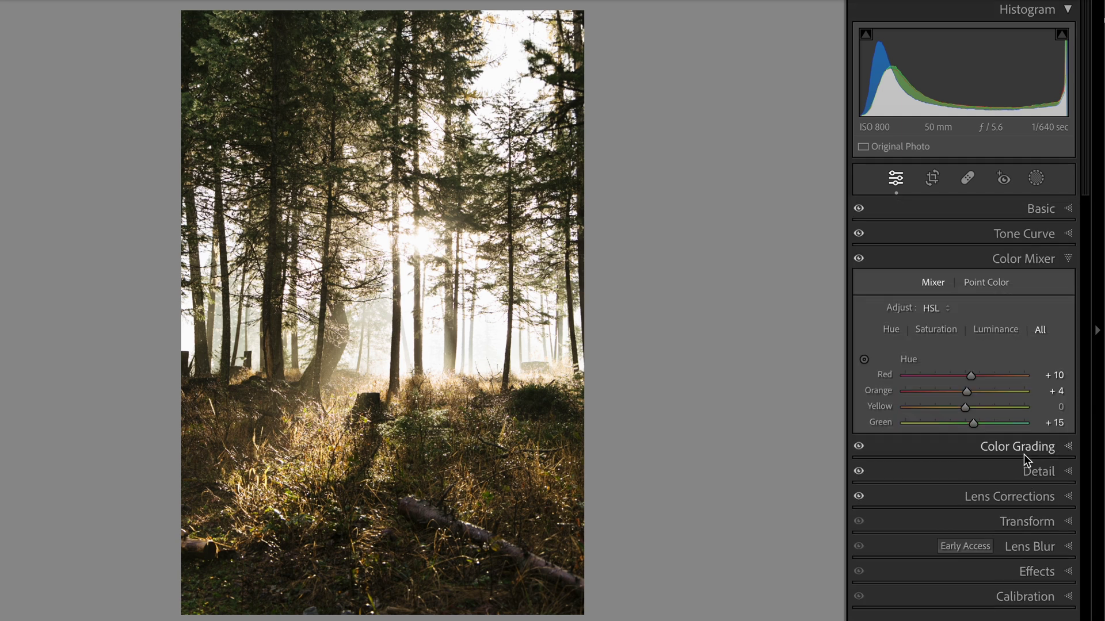
{"action": "left_click", "coordinate": [940, 234]}
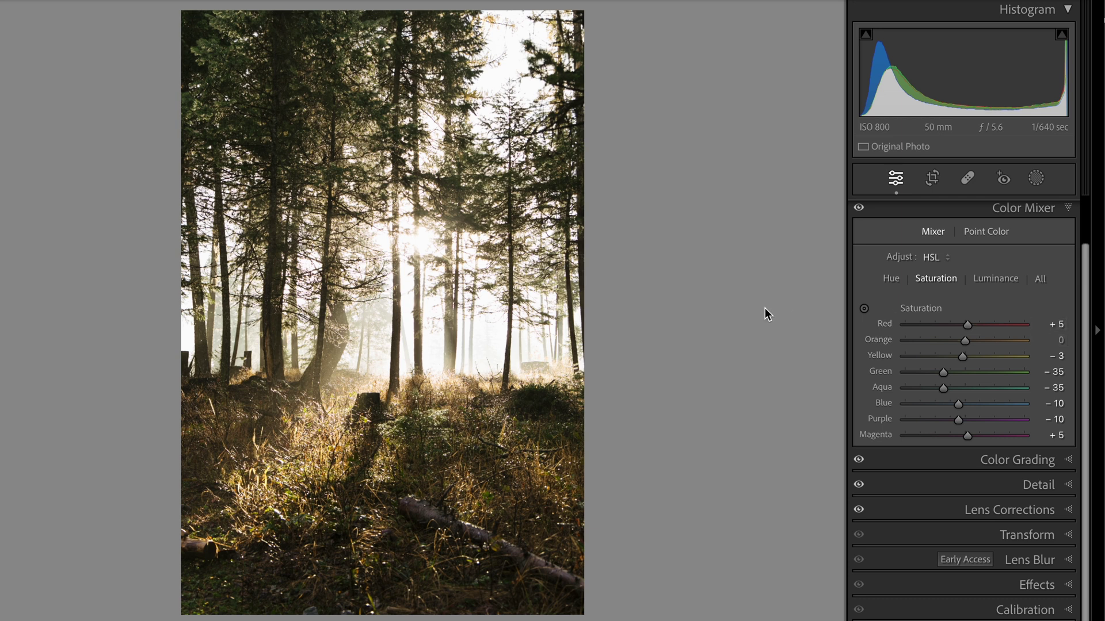
{"action": "mouse_move", "coordinate": [968, 325]}
{"action": "left_mouse_down"}
{"action": "mouse_move", "coordinate": [1001, 326]}
{"action": "mouse_move", "coordinate": [967, 333]}
{"action": "left_mouse_up"}
{"action": "key", "text": "ctrl+z"}
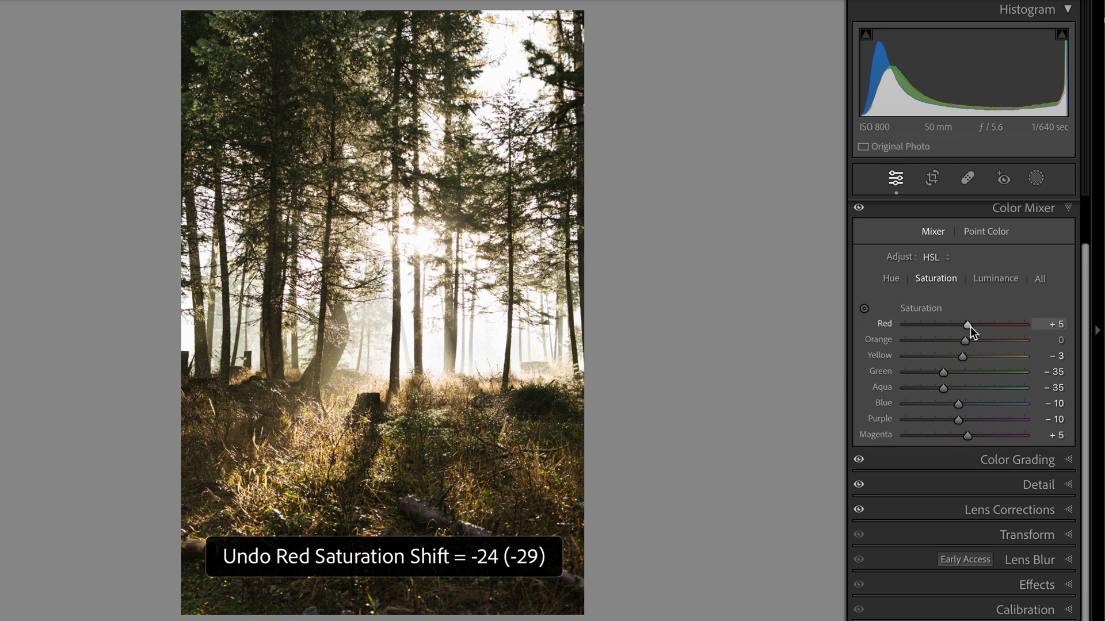
{"action": "left_click_drag", "start_coordinate": [970, 327], "coordinate": [1002, 326]}
{"action": "key", "text": "ctrl+z"}
{"action": "key", "text": "ctrl+z"}
{"action": "key", "text": "ctrl+z"}
{"action": "key", "text": "ctrl+z"}
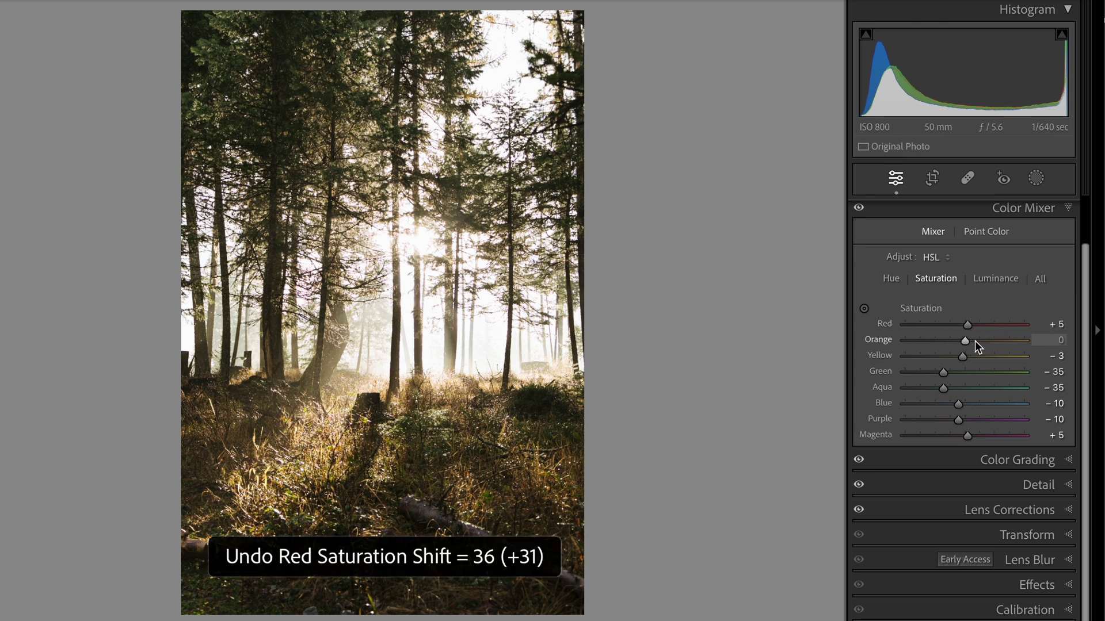
{"action": "left_click_drag", "start_coordinate": [964, 343], "coordinate": [987, 343]}
{"action": "key", "text": "ctrl+z"}
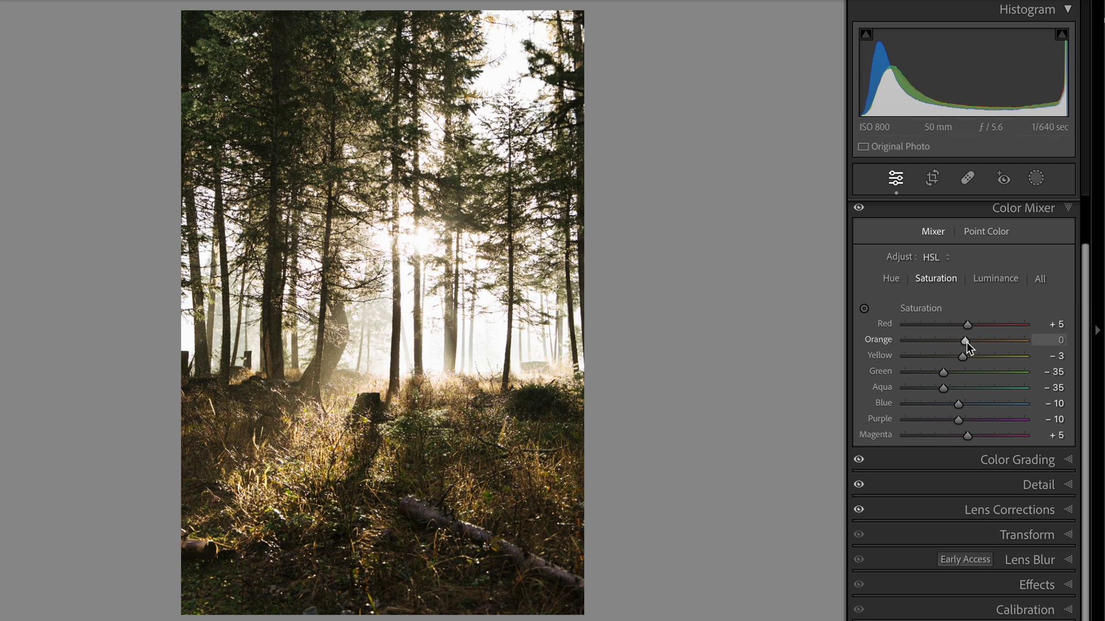
Step: Set Yellow saturation to +35, comparing against the original photo
{"action": "scroll", "coordinate": [967, 342], "scroll_direction": "up", "scroll_amount": 4}
{"action": "key", "text": "backslash"}
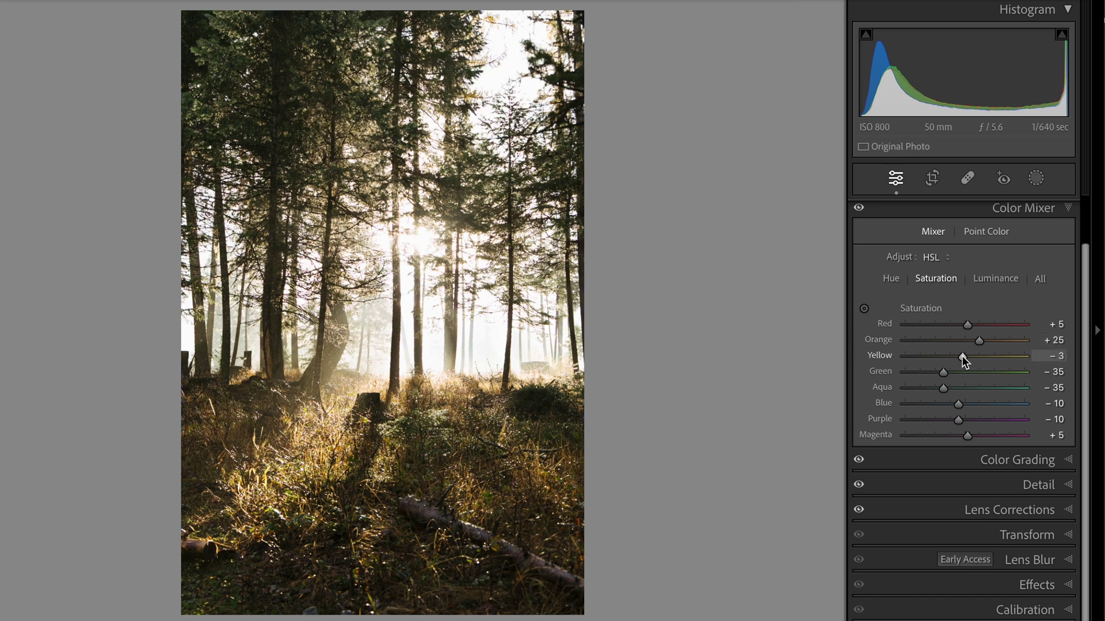
{"action": "mouse_move", "coordinate": [961, 356]}
{"action": "left_mouse_down"}
{"action": "mouse_move", "coordinate": [1023, 361]}
{"action": "mouse_move", "coordinate": [960, 364]}
{"action": "mouse_move", "coordinate": [986, 366]}
{"action": "mouse_move", "coordinate": [971, 368]}
{"action": "left_mouse_up"}
{"action": "type", "text": "35"}
{"action": "key", "text": "Return"}
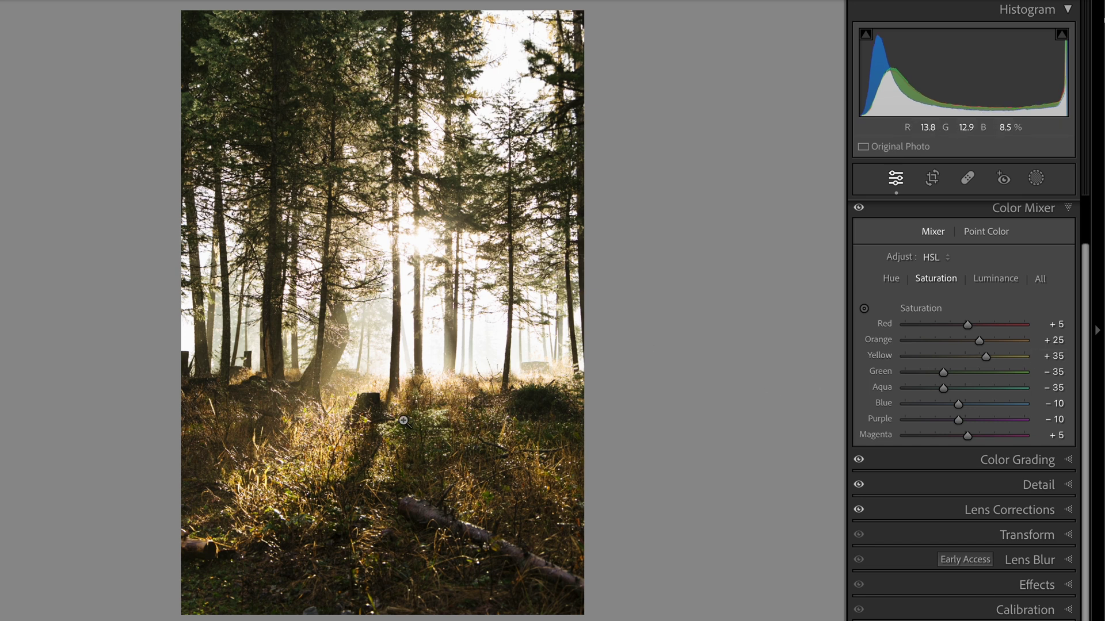
Step: Bring Green saturation to -36 and Purple to -25, reverting trial changes with undo
{"action": "mouse_move", "coordinate": [944, 374]}
{"action": "left_mouse_down"}
{"action": "mouse_move", "coordinate": [972, 379]}
{"action": "mouse_move", "coordinate": [907, 384]}
{"action": "mouse_move", "coordinate": [1050, 383]}
{"action": "mouse_move", "coordinate": [911, 385]}
{"action": "mouse_move", "coordinate": [1026, 381]}
{"action": "mouse_move", "coordinate": [947, 385]}
{"action": "left_mouse_up"}
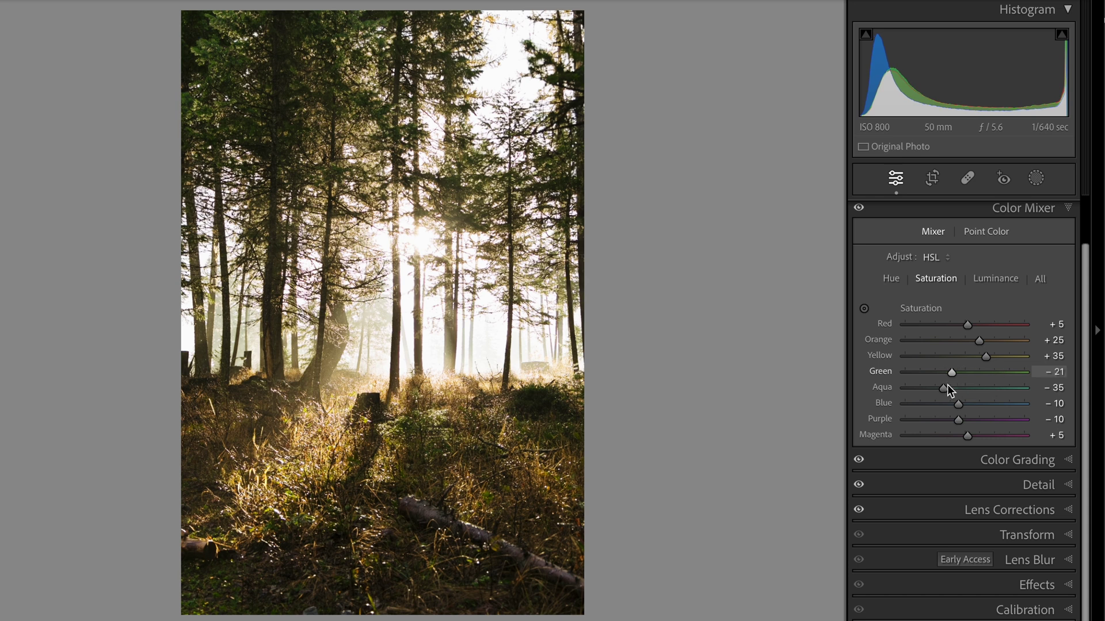
{"action": "key", "text": "ctrl+z"}
{"action": "left_click", "coordinate": [1048, 372]}
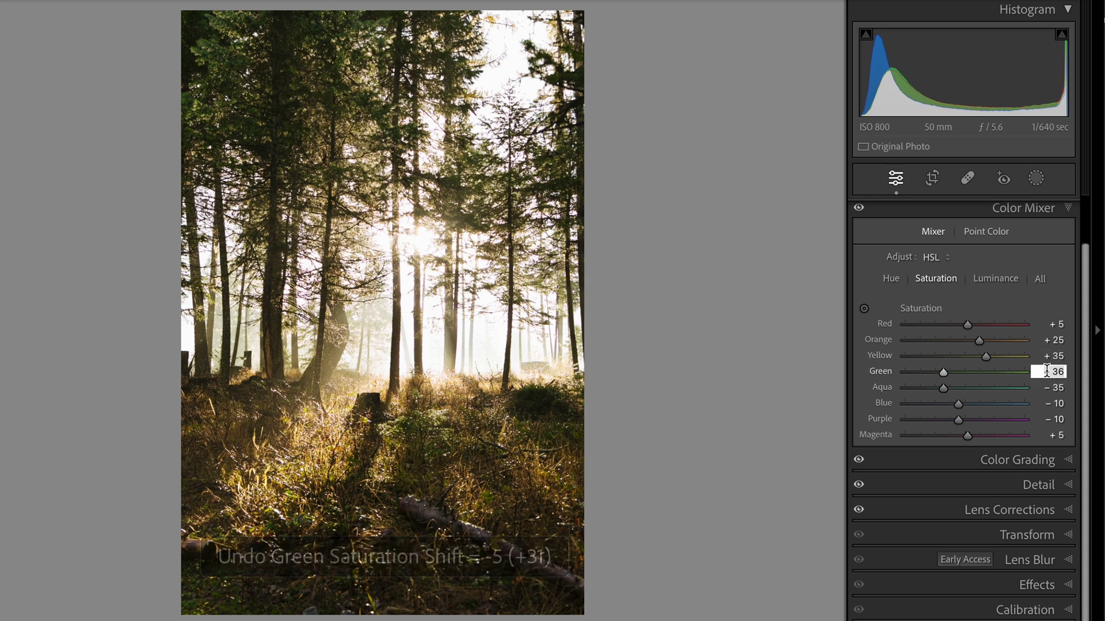
{"action": "type", "text": "-15"}
{"action": "key", "text": "Return"}
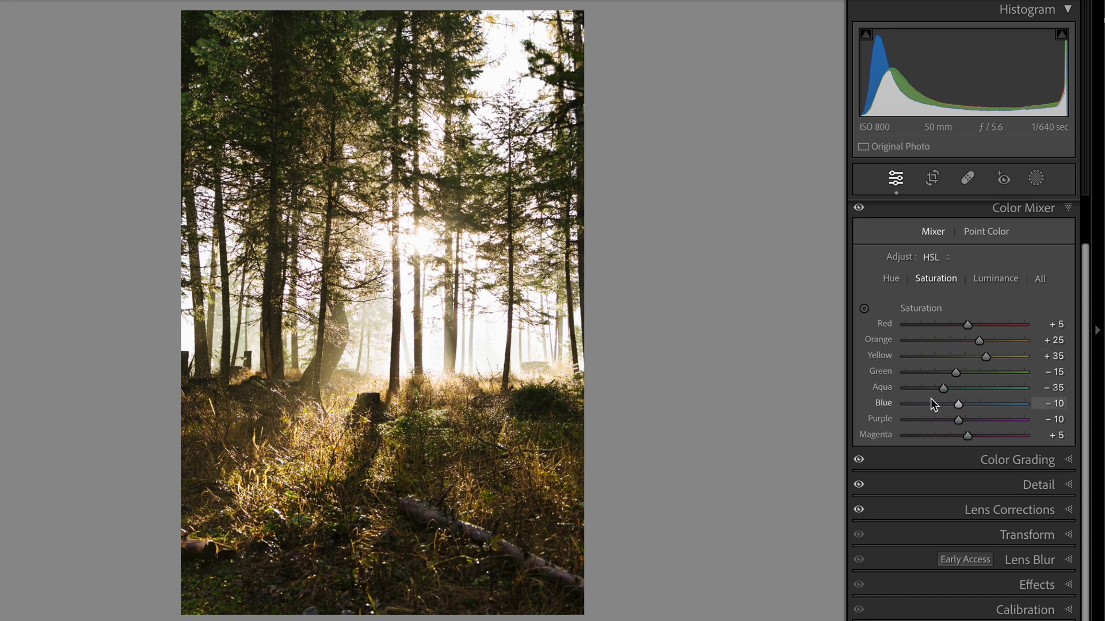
{"action": "key", "text": "ctrl+y"}
{"action": "key", "text": "ctrl+z"}
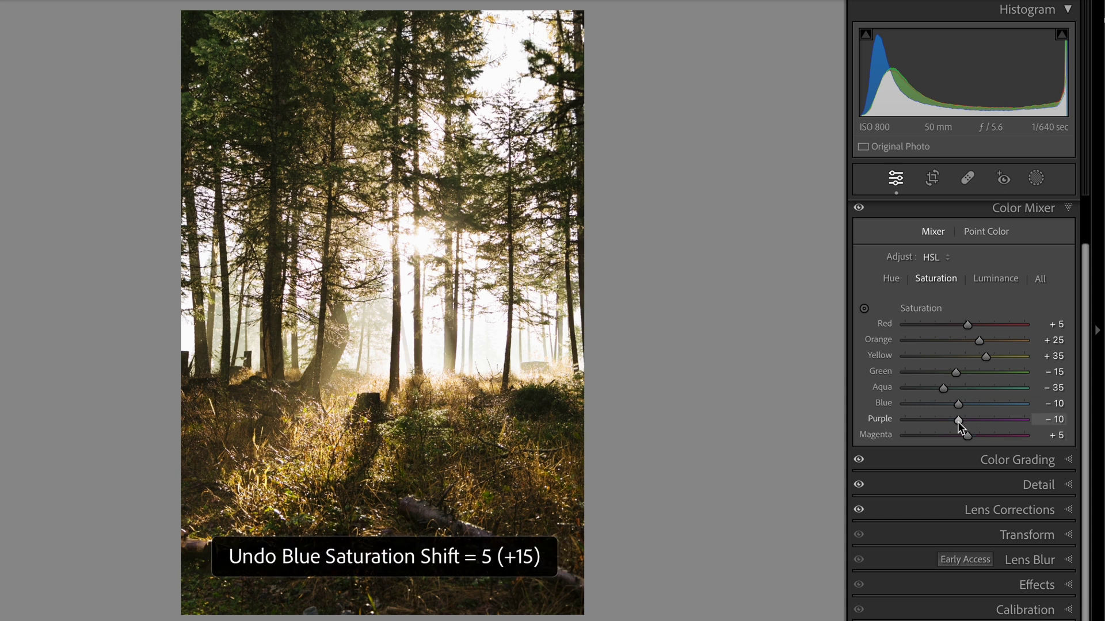
{"action": "mouse_move", "coordinate": [957, 422]}
{"action": "left_mouse_down"}
{"action": "mouse_move", "coordinate": [925, 433]}
{"action": "mouse_move", "coordinate": [989, 436]}
{"action": "mouse_move", "coordinate": [958, 436]}
{"action": "left_mouse_up"}
{"action": "key", "text": "ctrl+z"}
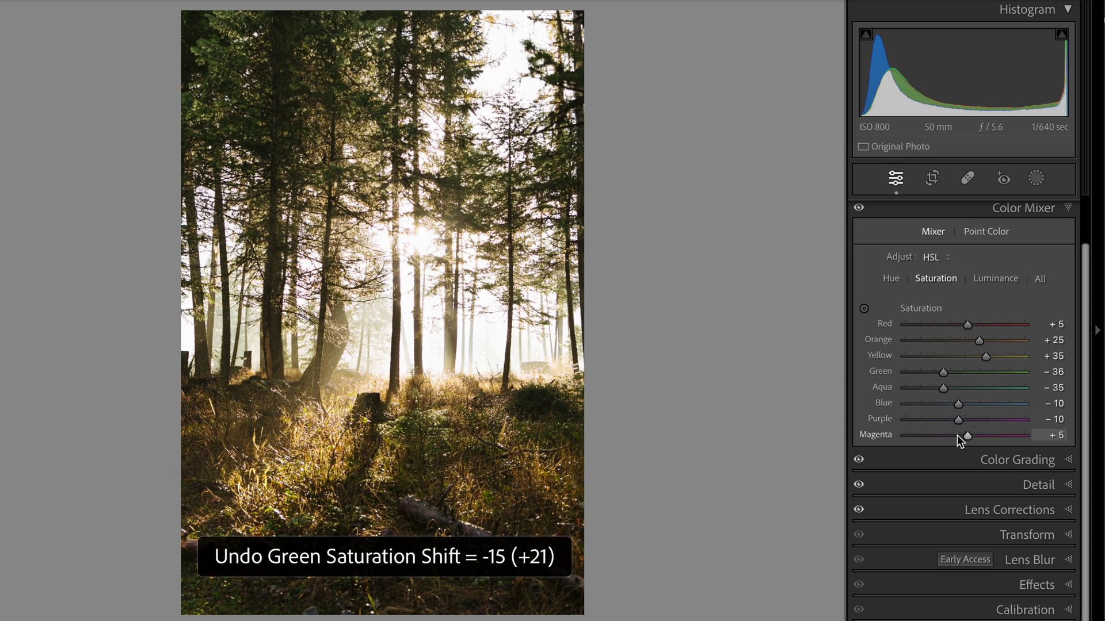
{"action": "key", "text": "backslash"}
{"action": "key", "text": "backslash"}
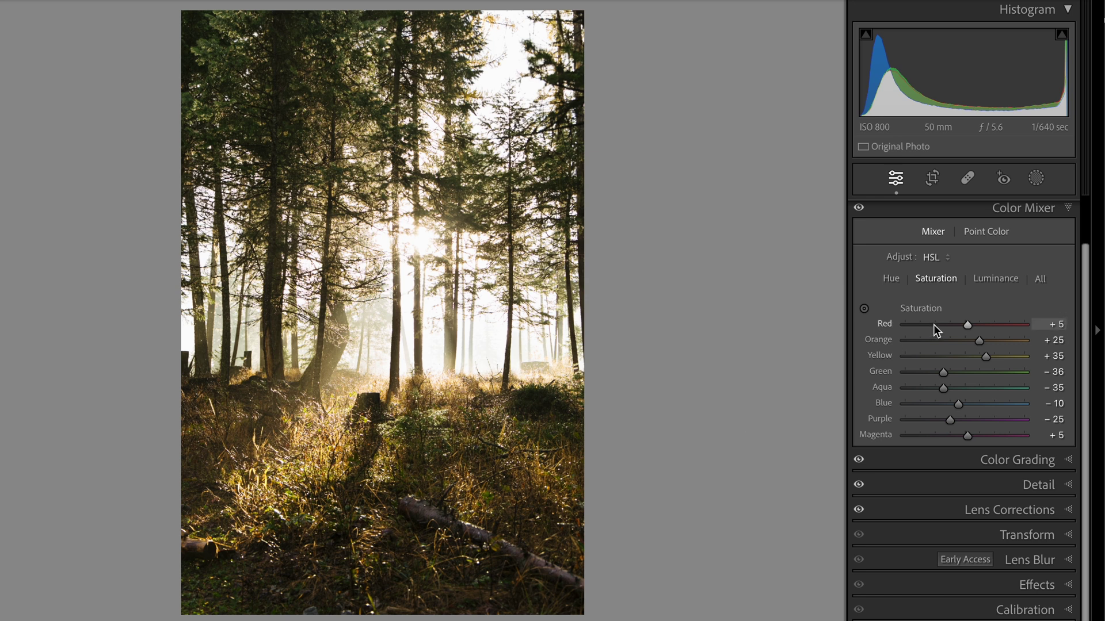
Step: Try Color Mixer Luminance changes, undoing tests, to settle on Orange +15 and Yellow +5
{"action": "left_click", "coordinate": [994, 280]}
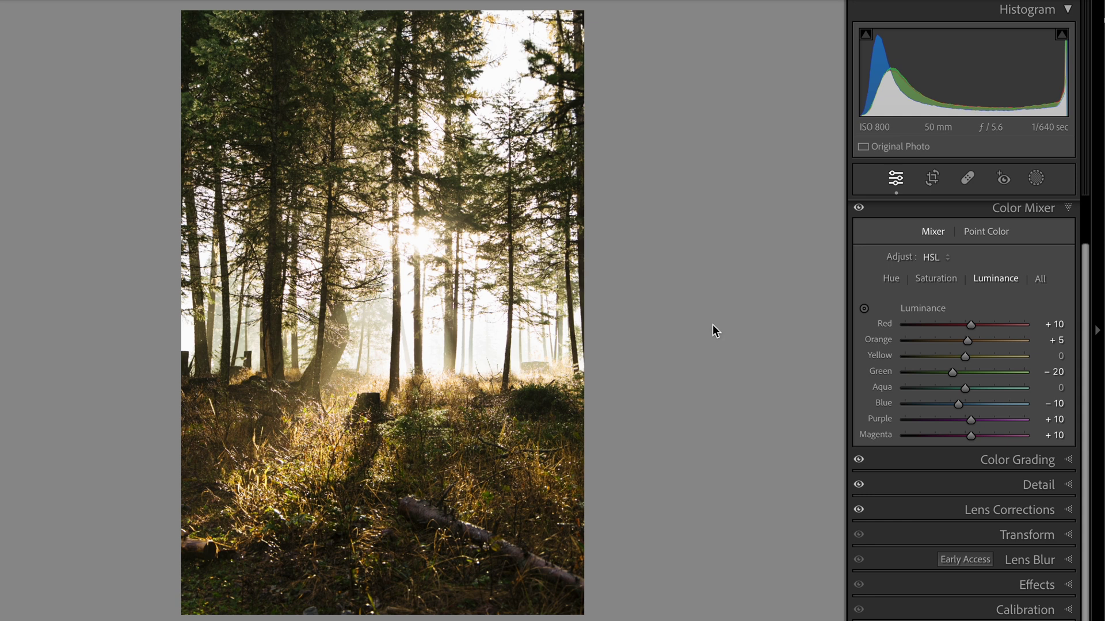
{"action": "mouse_move", "coordinate": [972, 328]}
{"action": "left_mouse_down"}
{"action": "mouse_move", "coordinate": [933, 327]}
{"action": "mouse_move", "coordinate": [1019, 337]}
{"action": "mouse_move", "coordinate": [929, 343]}
{"action": "mouse_move", "coordinate": [1036, 344]}
{"action": "mouse_move", "coordinate": [925, 347]}
{"action": "mouse_move", "coordinate": [980, 344]}
{"action": "left_mouse_up"}
{"action": "key", "text": "ctrl+z"}
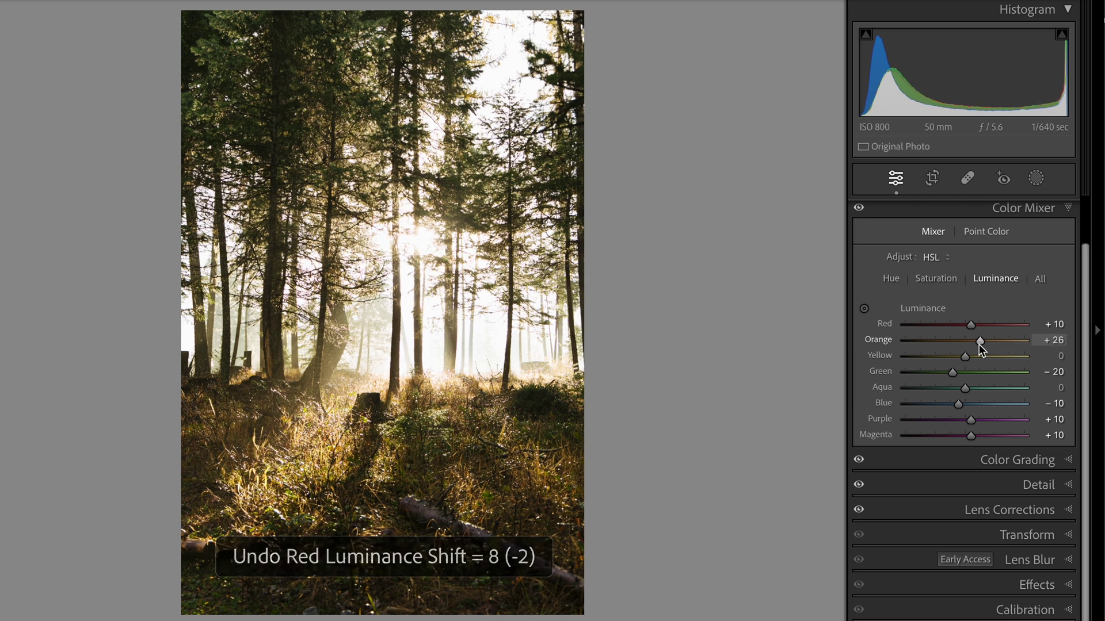
{"action": "key", "text": "ctrl+z"}
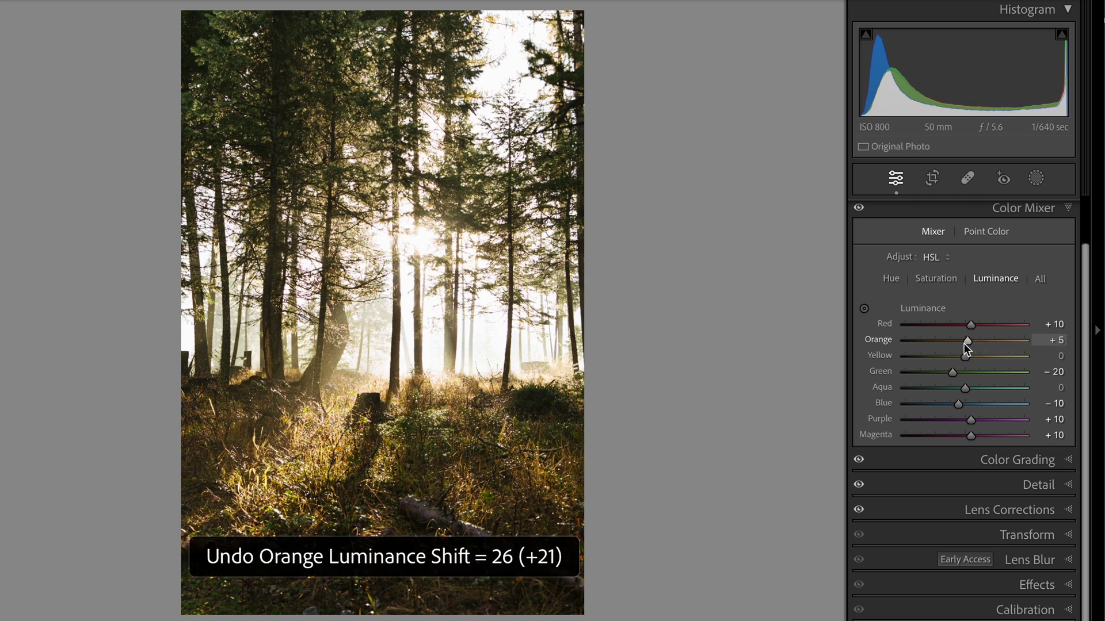
{"action": "scroll", "coordinate": [964, 344], "scroll_direction": "up", "scroll_amount": 2}
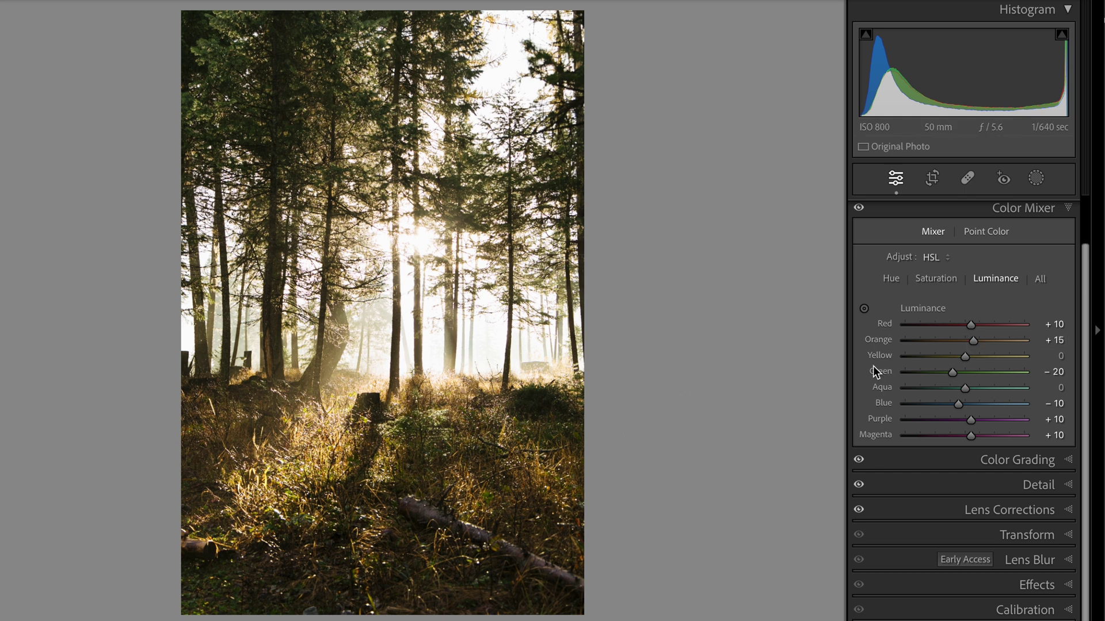
{"action": "scroll", "coordinate": [969, 363], "scroll_direction": "up", "scroll_amount": 1}
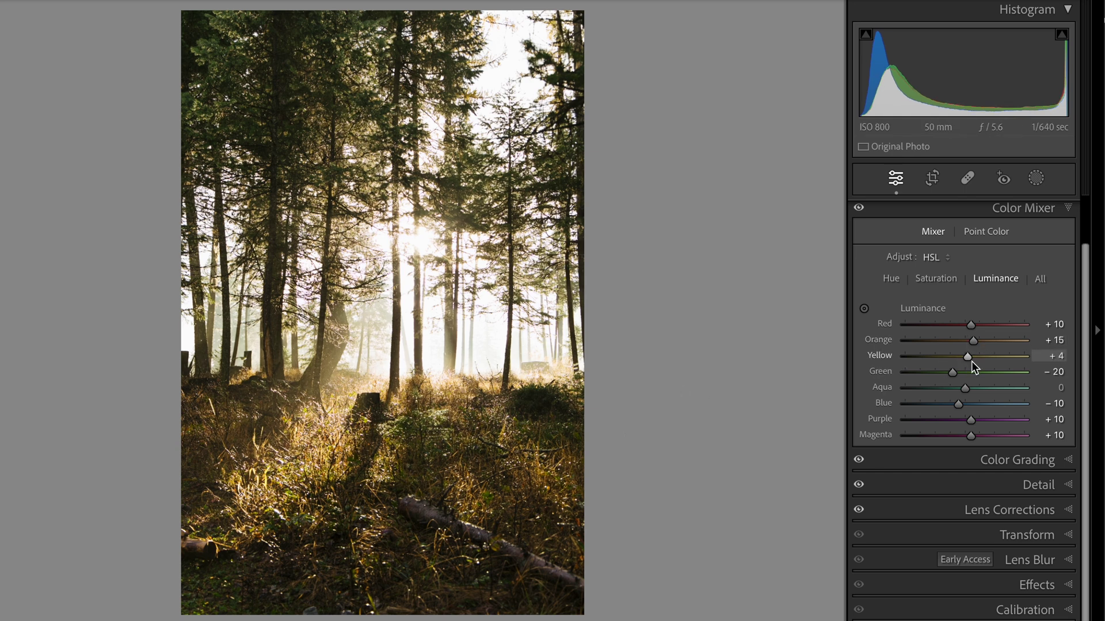
{"action": "left_click_drag", "start_coordinate": [972, 361], "coordinate": [957, 367]}
{"action": "key", "text": "ctrl+z"}
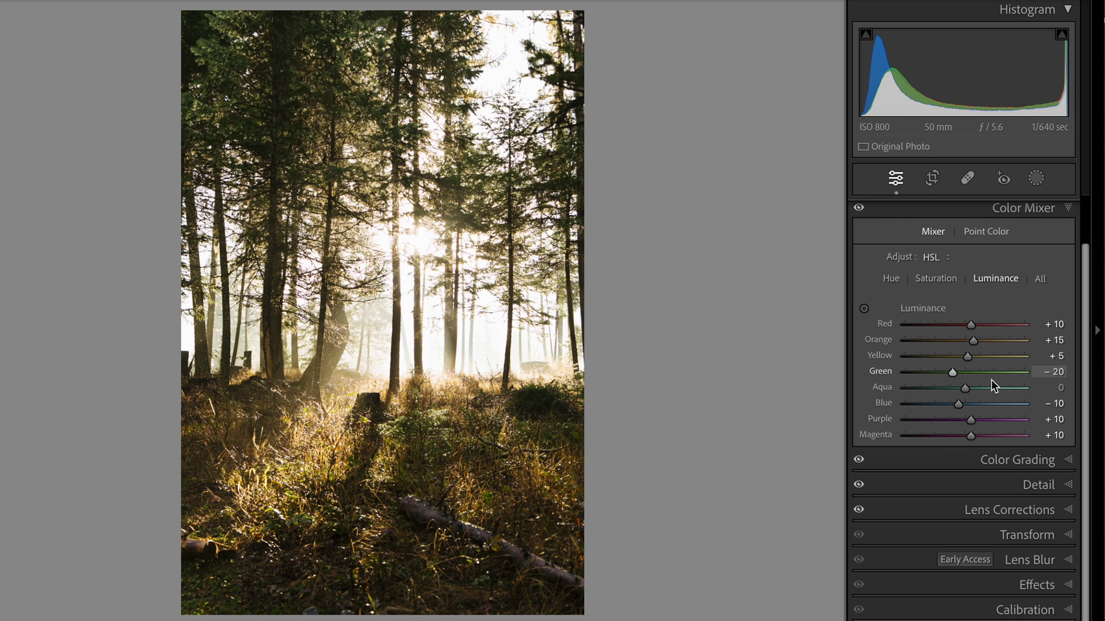
{"action": "left_click_drag", "start_coordinate": [958, 374], "coordinate": [1006, 374]}
Step: Collapse the Color Mixer and toggle the before/after view to compare
{"action": "key", "text": "ctrl+3"}
{"action": "key", "text": "backslash"}
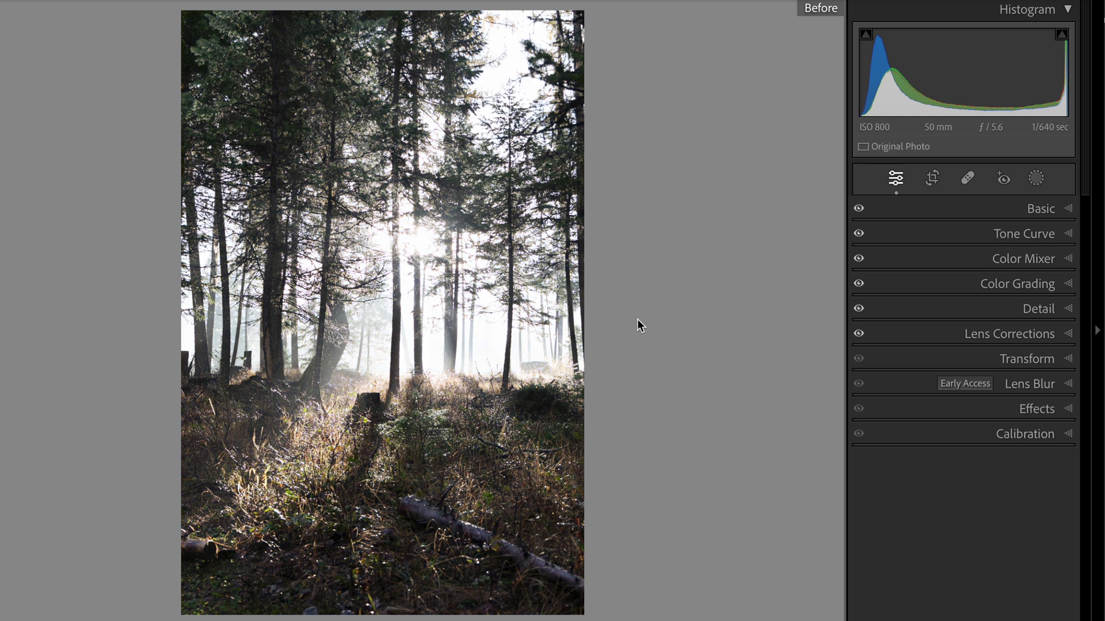
{"action": "key", "text": "backslash"}
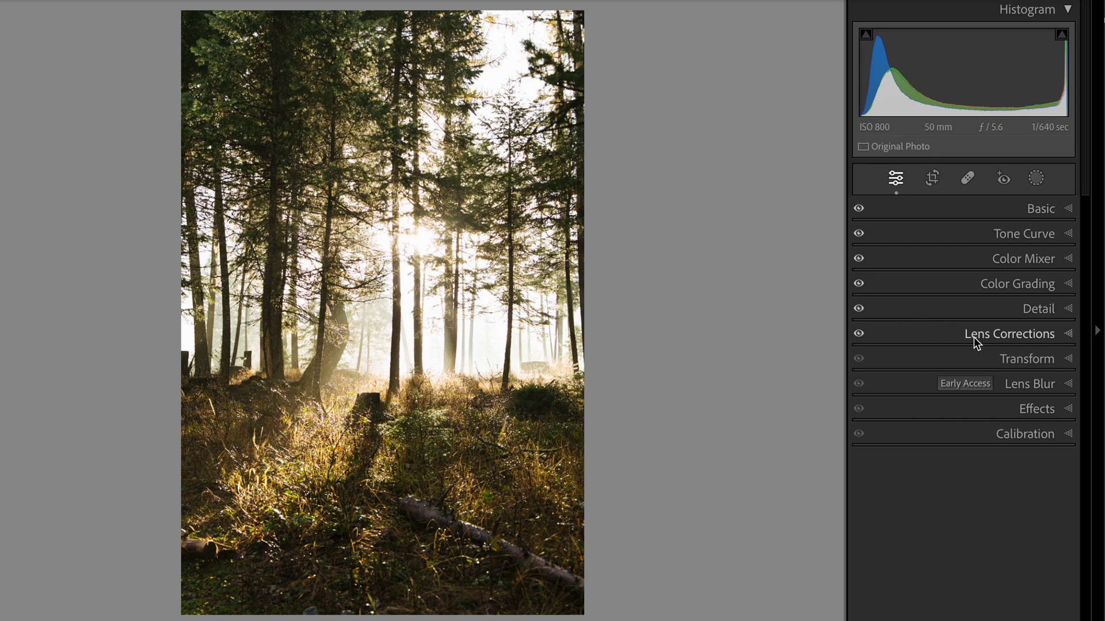
Step: Reset the Highlights and Shadows wheels to neutral and tint Midtones warm yellow (H 43, S 19)
{"action": "left_click", "coordinate": [1034, 285]}
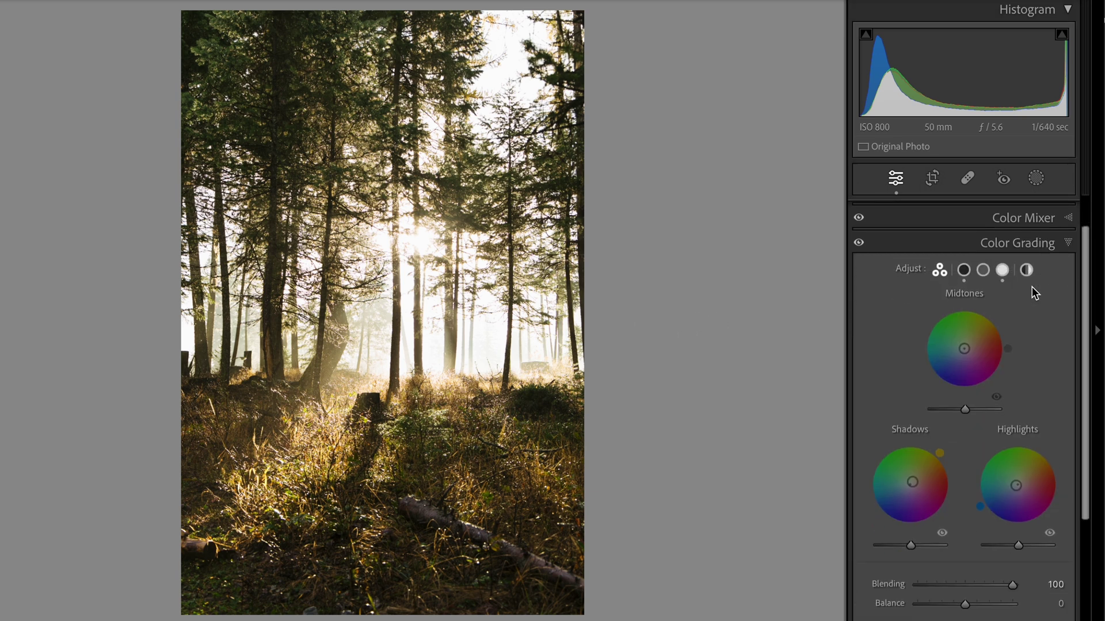
{"action": "scroll", "coordinate": [1008, 393], "scroll_direction": "down", "scroll_amount": 1}
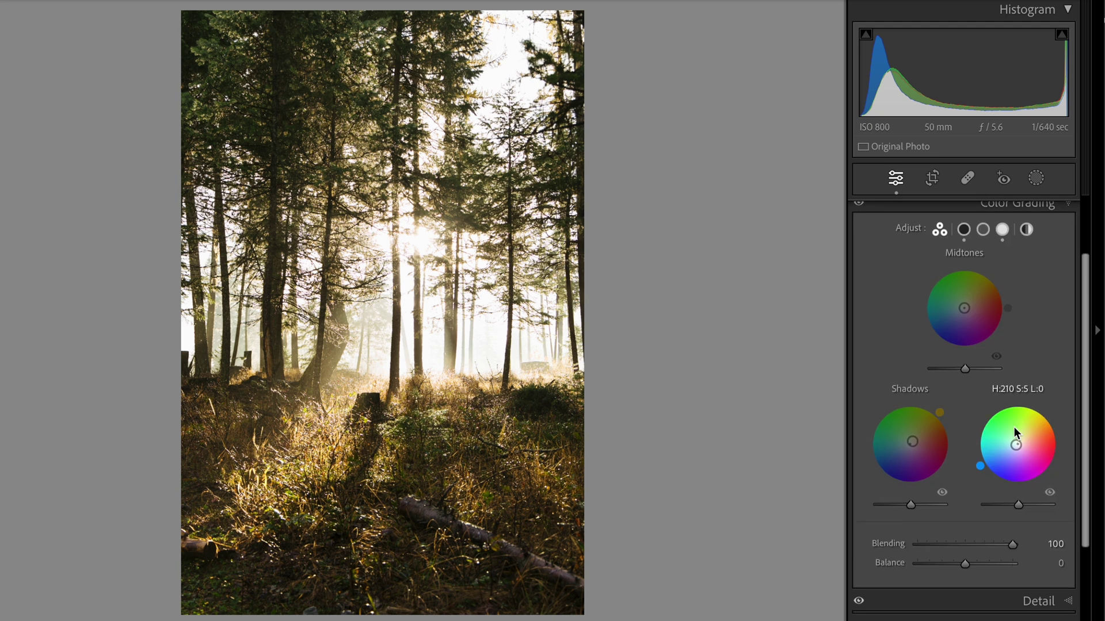
{"action": "double_click", "coordinate": [1033, 456]}
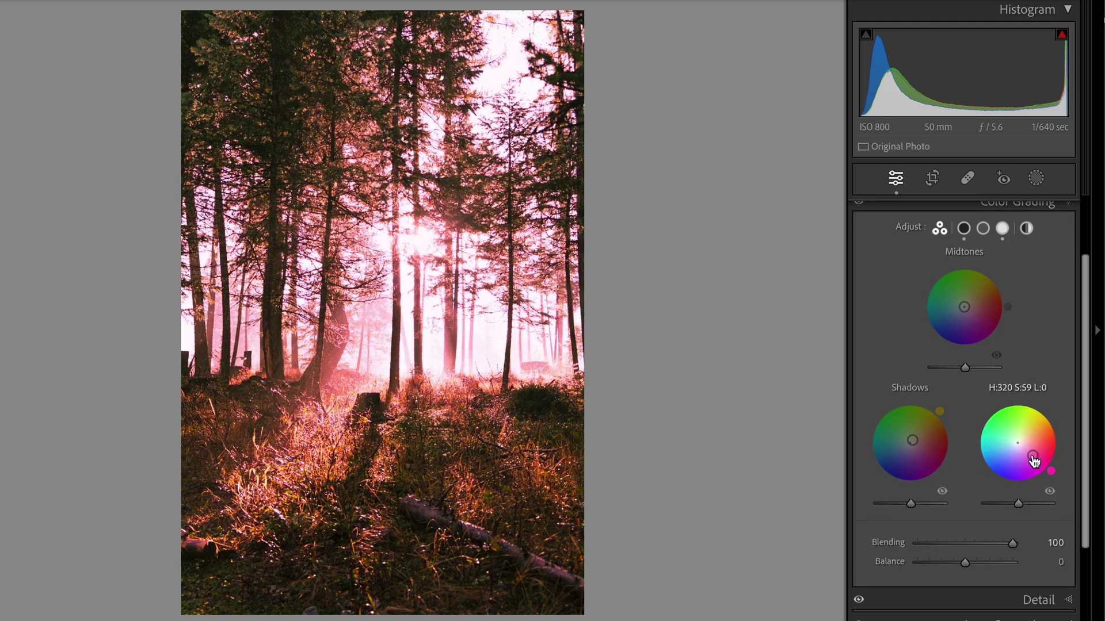
{"action": "double_click", "coordinate": [916, 459]}
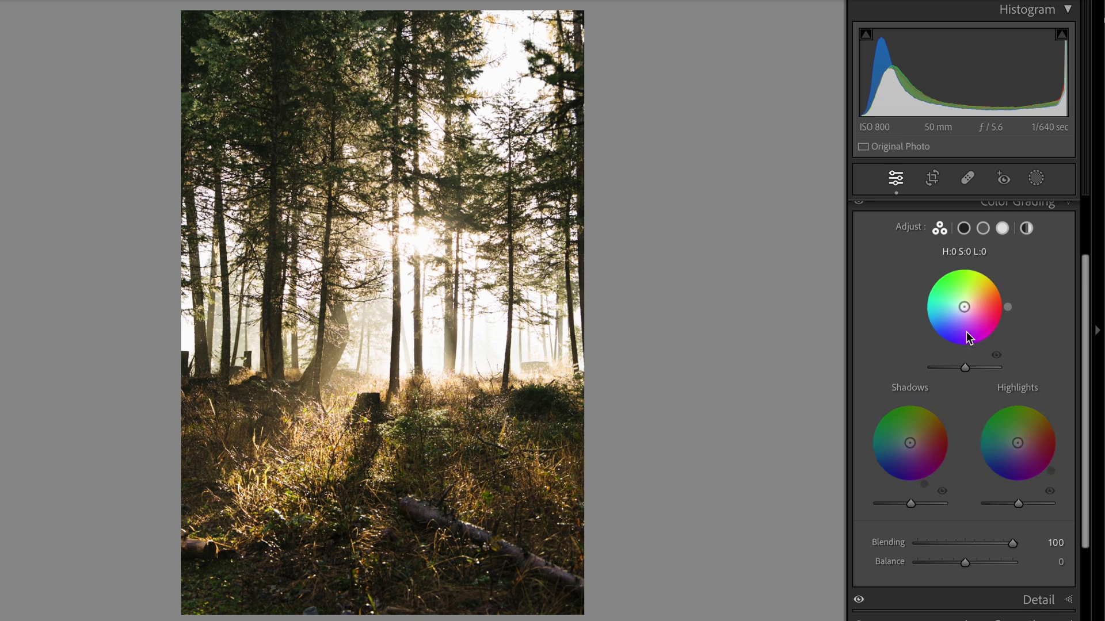
{"action": "mouse_move", "coordinate": [964, 306]}
{"action": "left_mouse_down"}
{"action": "mouse_move", "coordinate": [972, 301]}
{"action": "mouse_move", "coordinate": [949, 310]}
{"action": "mouse_move", "coordinate": [973, 297]}
{"action": "mouse_move", "coordinate": [967, 314]}
{"action": "mouse_move", "coordinate": [956, 309]}
{"action": "mouse_move", "coordinate": [969, 302]}
{"action": "left_mouse_up"}
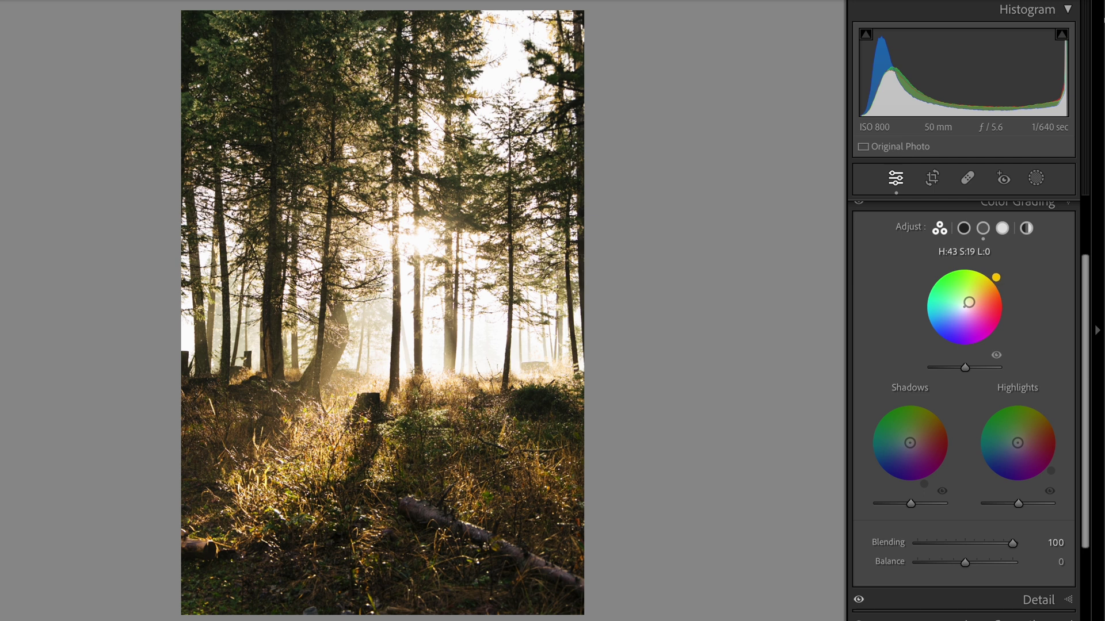
{"action": "left_click_drag", "start_coordinate": [996, 277], "coordinate": [997, 278]}
Step: Soften the midtones tint, then give Shadows a faint teal at H 164, S 7
{"action": "left_click_drag", "start_coordinate": [996, 278], "coordinate": [998, 279]}
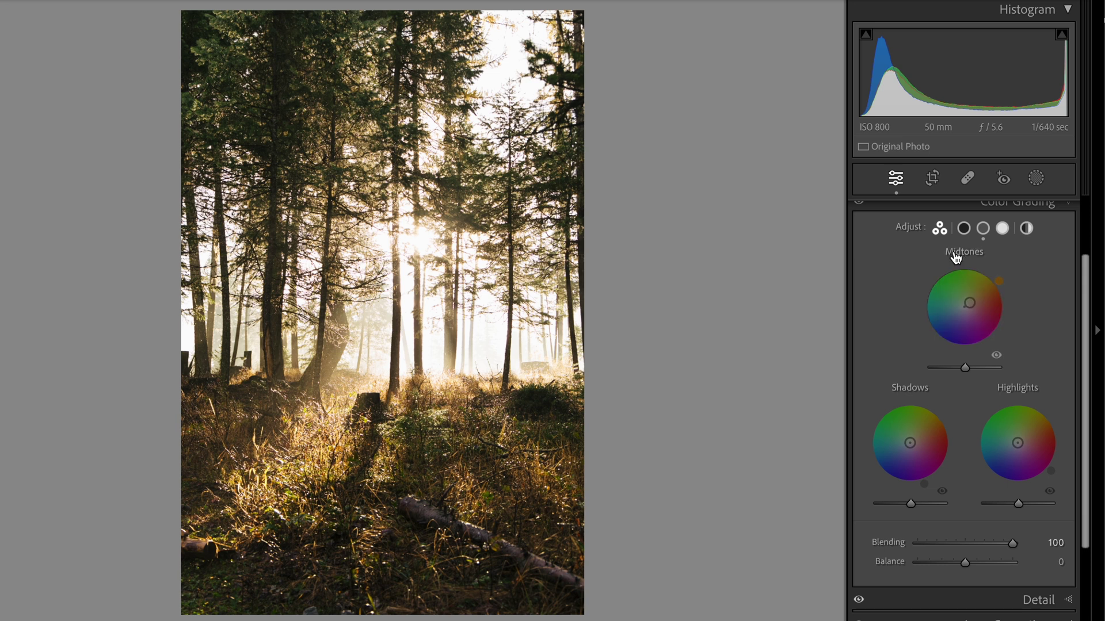
{"action": "left_click_drag", "start_coordinate": [969, 303], "coordinate": [966, 305]}
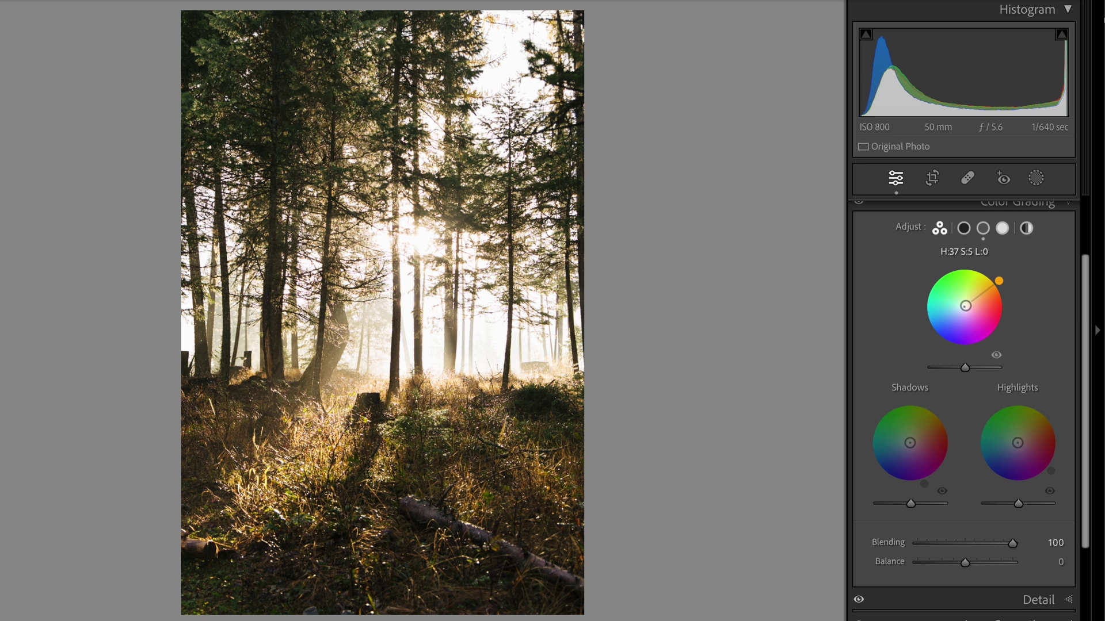
{"action": "left_click_drag", "start_coordinate": [965, 306], "coordinate": [966, 307]}
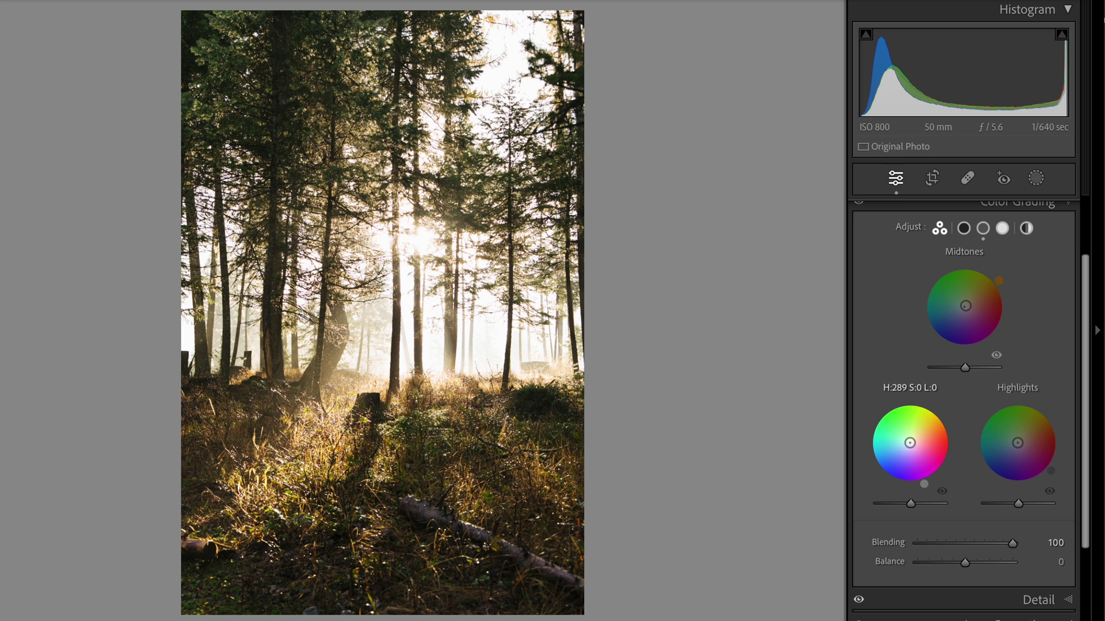
{"action": "left_click_drag", "start_coordinate": [924, 484], "coordinate": [868, 431]}
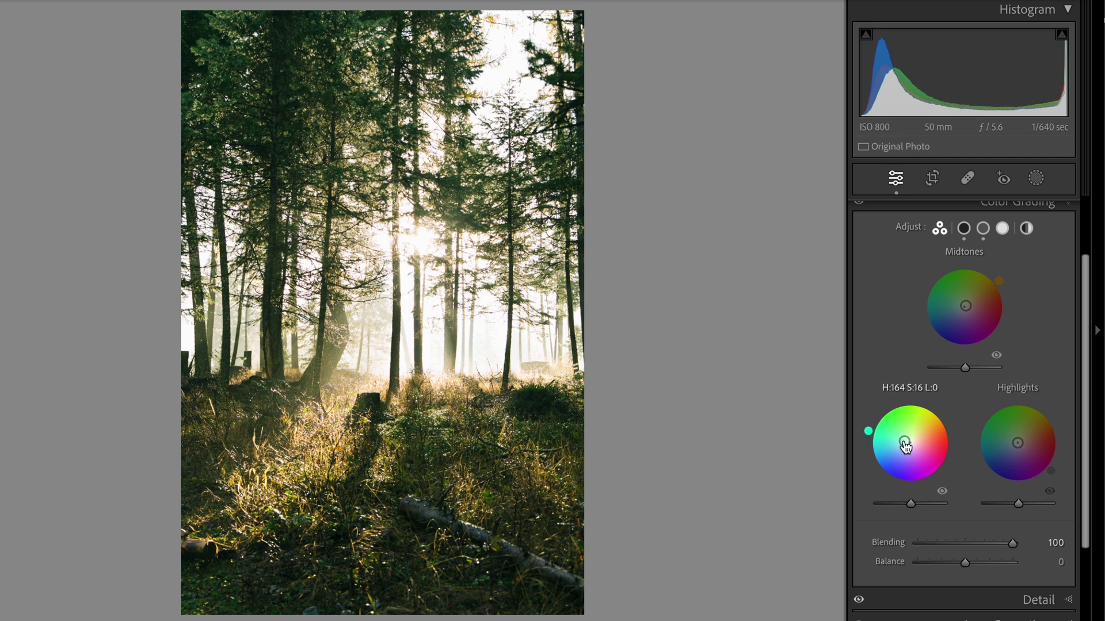
{"action": "left_click_drag", "start_coordinate": [905, 444], "coordinate": [907, 442]}
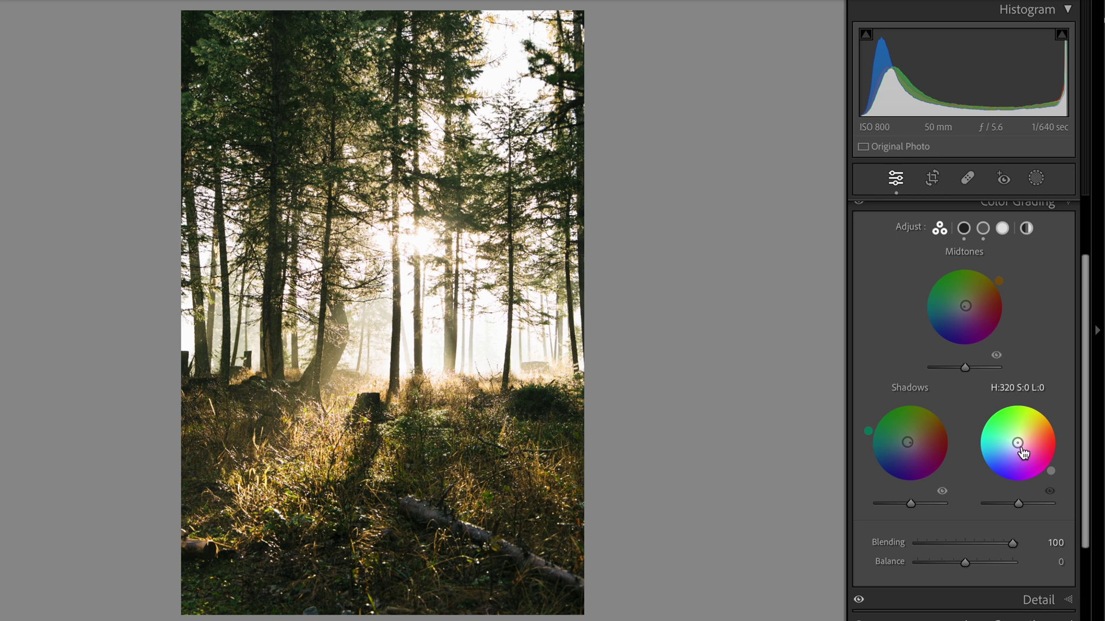
Step: Tint the Highlights warm orange-gold around hue 37 and compare against the original
{"action": "left_click_drag", "start_coordinate": [1017, 442], "coordinate": [1020, 441]}
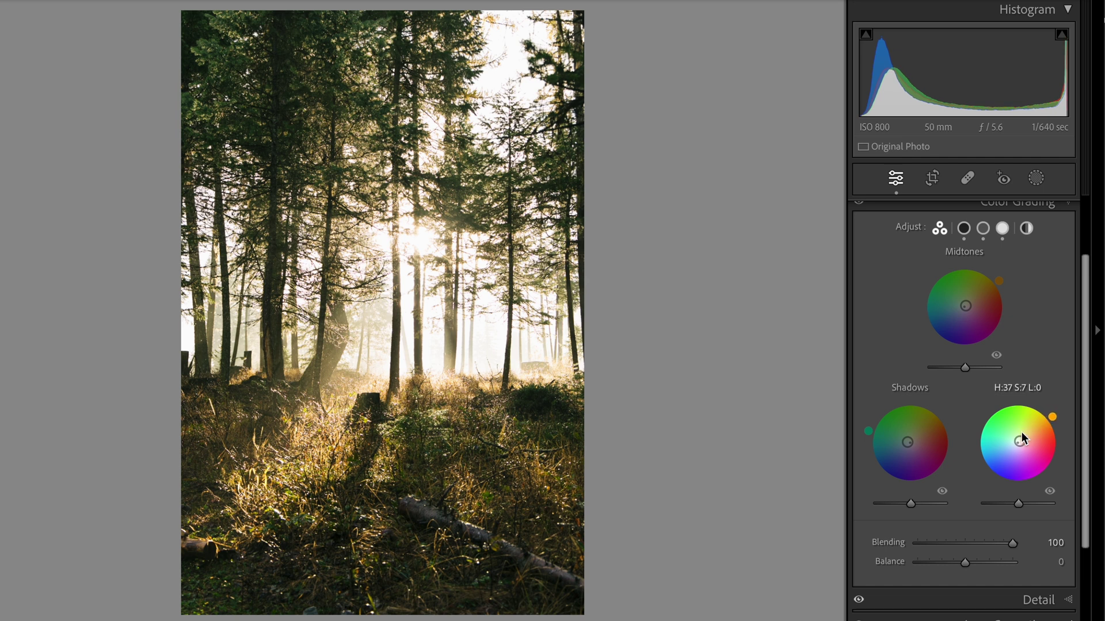
{"action": "mouse_move", "coordinate": [1019, 442]}
{"action": "left_mouse_down"}
{"action": "mouse_move", "coordinate": [1035, 429]}
{"action": "mouse_move", "coordinate": [1023, 439]}
{"action": "left_mouse_up"}
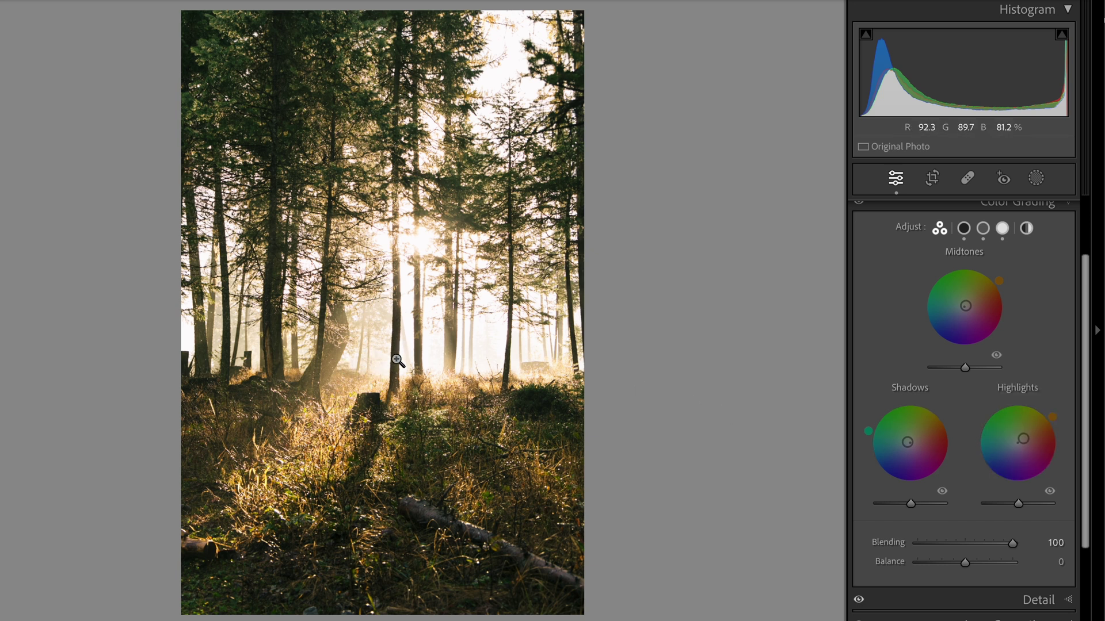
{"action": "key", "text": "backslash"}
{"action": "key", "text": "backslash"}
{"action": "scroll", "coordinate": [882, 389], "scroll_direction": "down", "scroll_amount": 3}
Step: Expand Lens Corrections and toggle Enable Profile Corrections off and back on
{"action": "scroll", "coordinate": [882, 387], "scroll_direction": "down", "scroll_amount": 2}
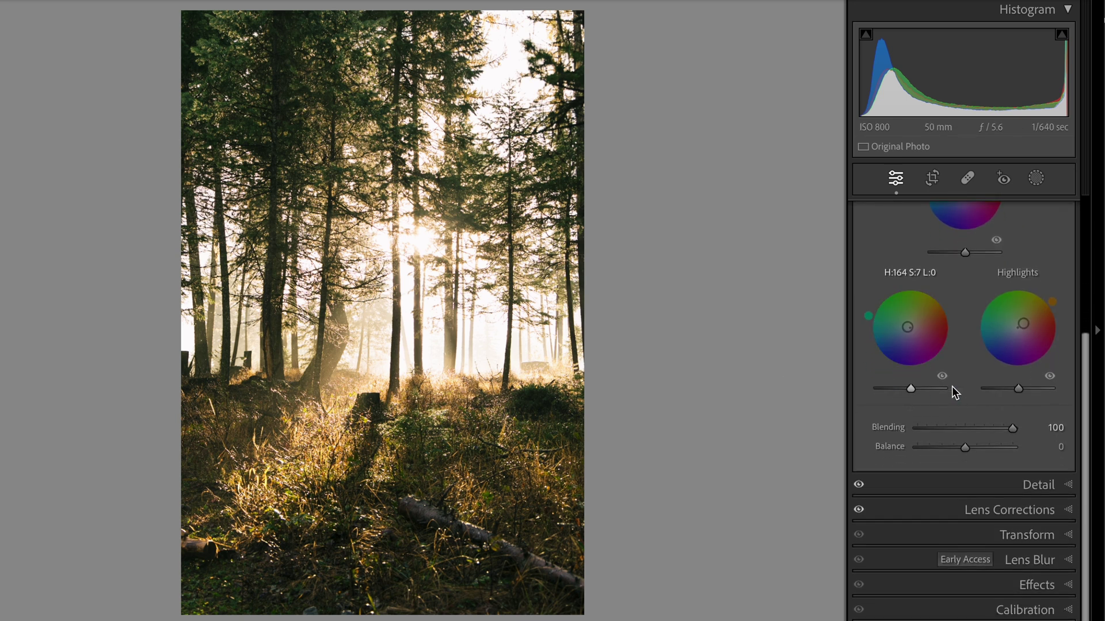
{"action": "left_click", "coordinate": [1023, 505]}
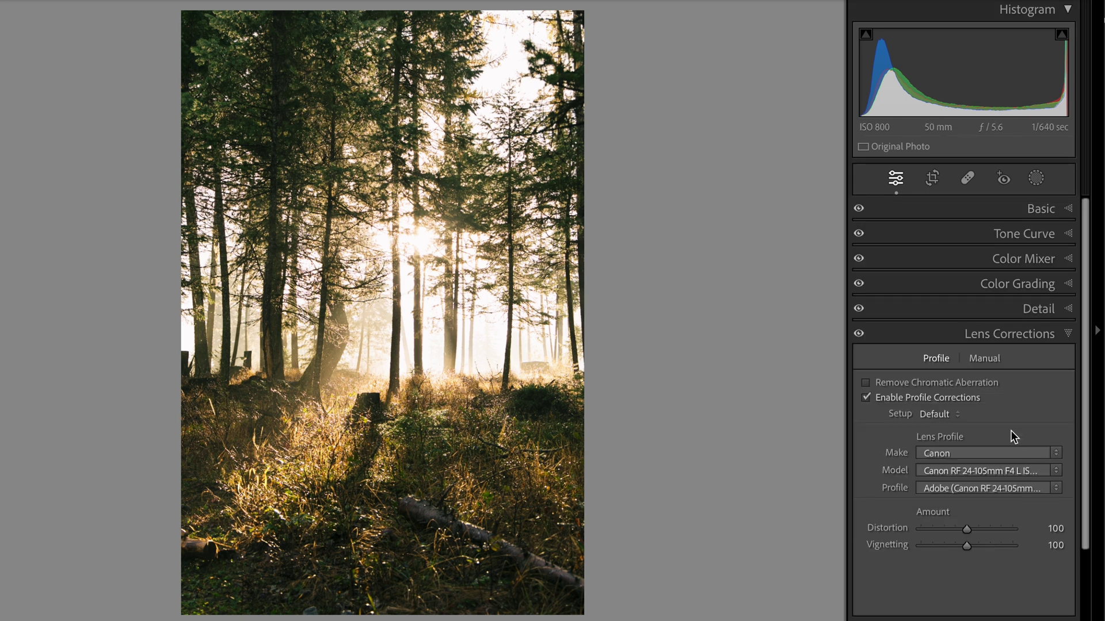
{"action": "scroll", "coordinate": [1005, 420], "scroll_direction": "down", "scroll_amount": 2}
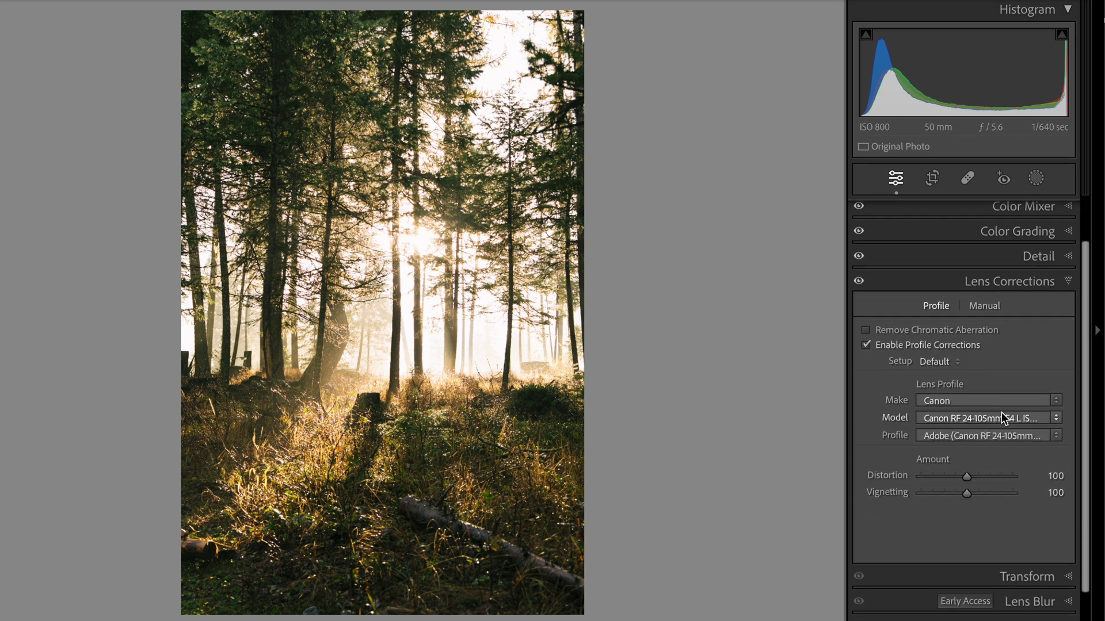
{"action": "left_click", "coordinate": [921, 341]}
{"action": "left_click", "coordinate": [920, 341]}
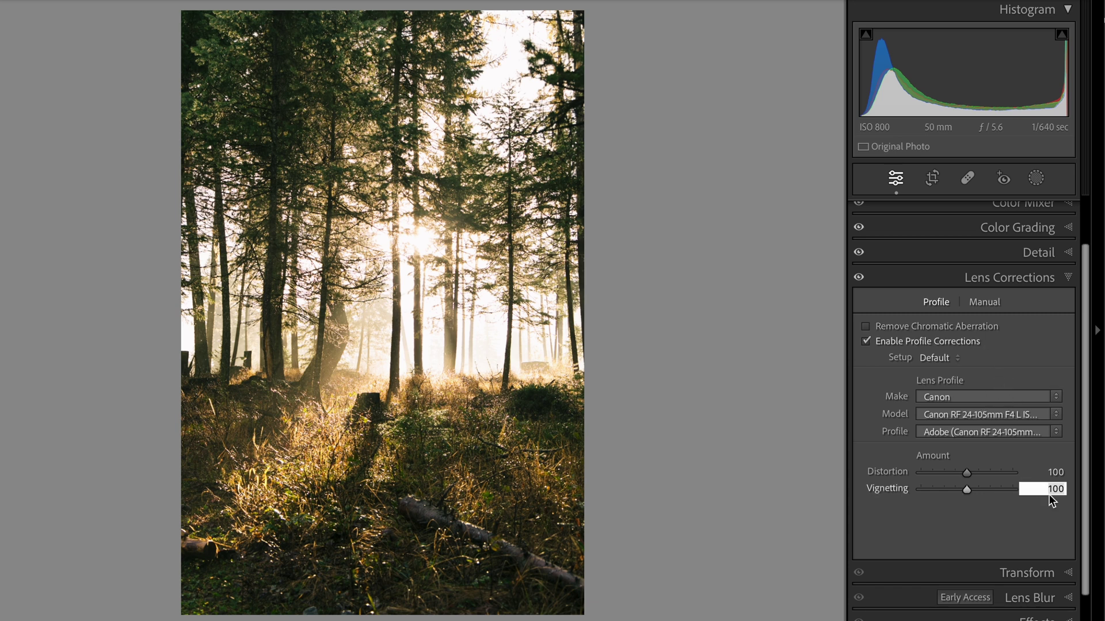
Step: Set the lens profile Vignetting amount to 50
{"action": "type", "text": "50"}
{"action": "key", "text": "Return"}
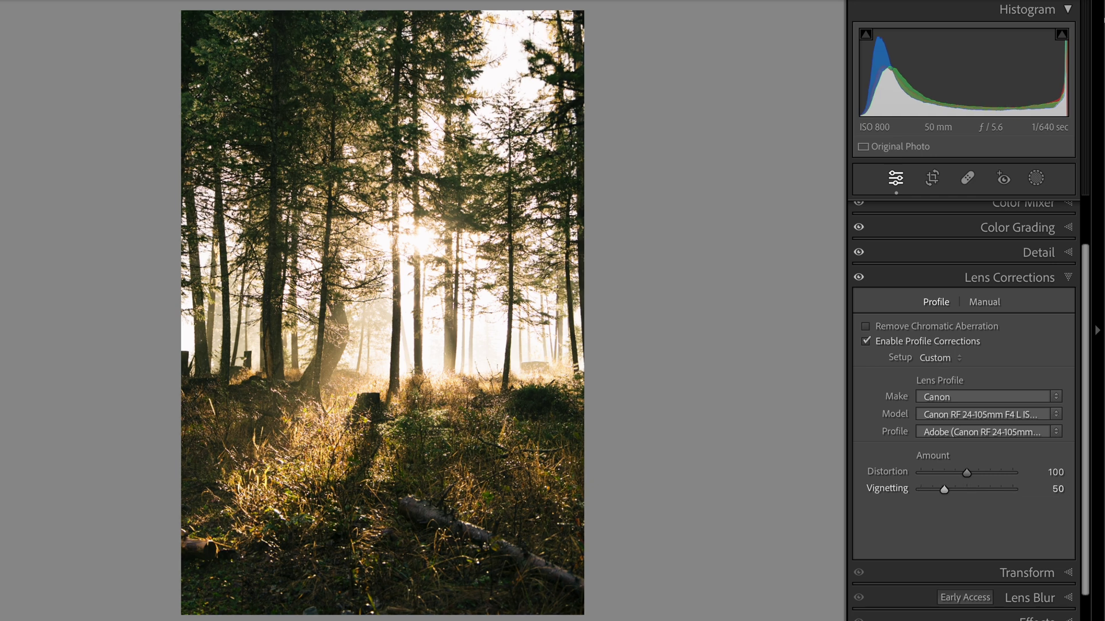
{"action": "mouse_move", "coordinate": [951, 492]}
{"action": "left_mouse_down"}
{"action": "mouse_move", "coordinate": [964, 490]}
{"action": "mouse_move", "coordinate": [939, 492]}
{"action": "left_mouse_up"}
{"action": "left_click", "coordinate": [1058, 489]}
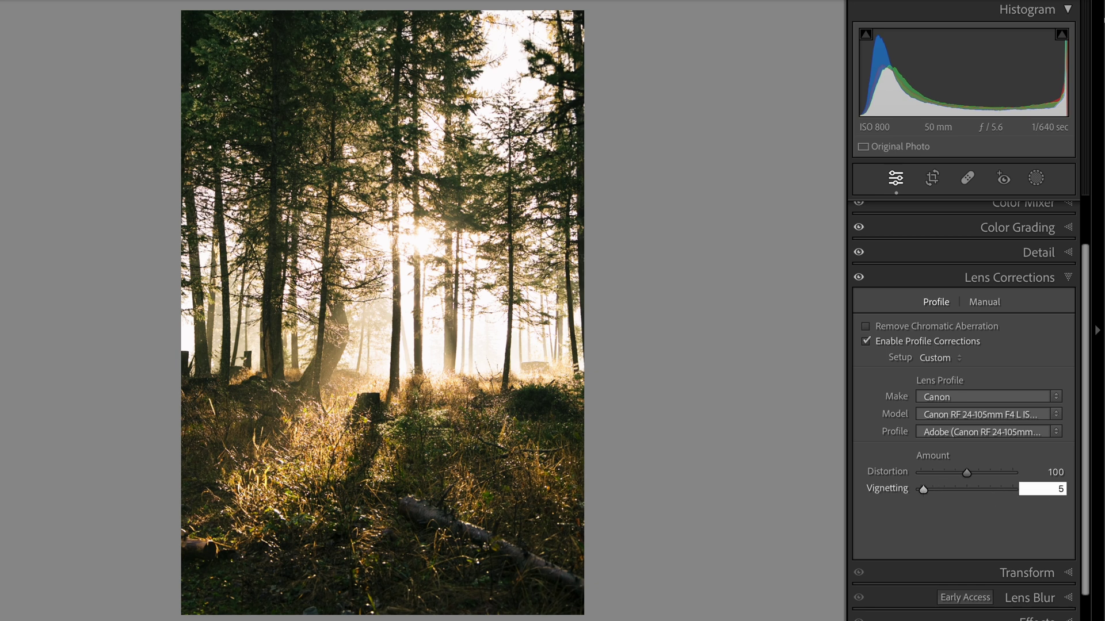
{"action": "type", "text": "50"}
{"action": "key", "text": "Return"}
{"action": "scroll", "coordinate": [1040, 454], "scroll_direction": "up", "scroll_amount": 1}
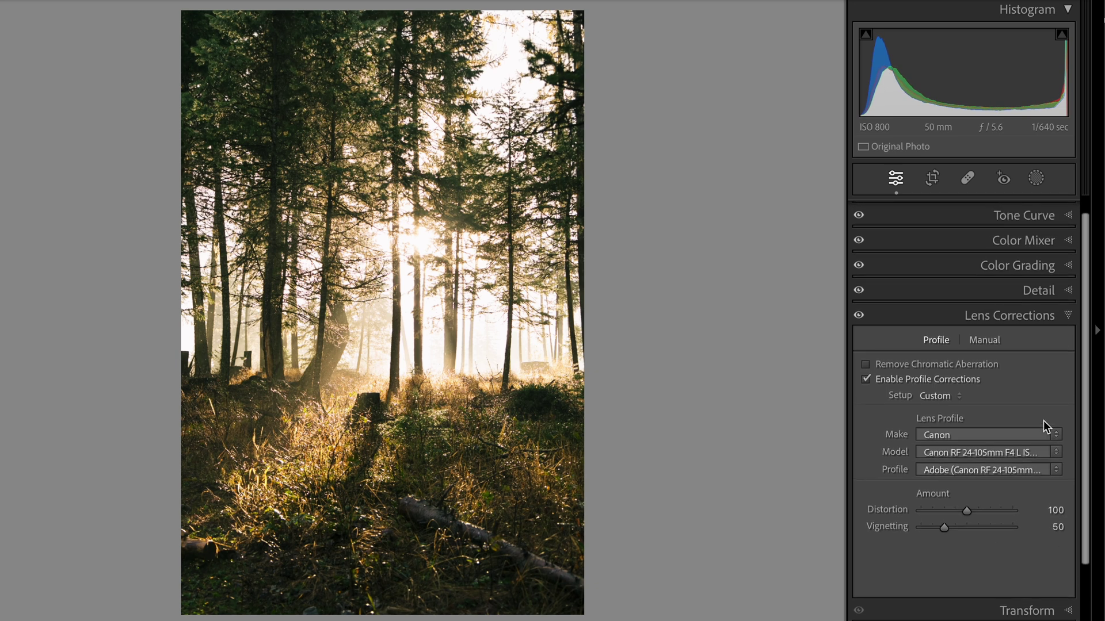
Step: Apply a -10 Post-Crop Vignetting amount in Effects, then collapse the Effects panel
{"action": "left_click", "coordinate": [1024, 316]}
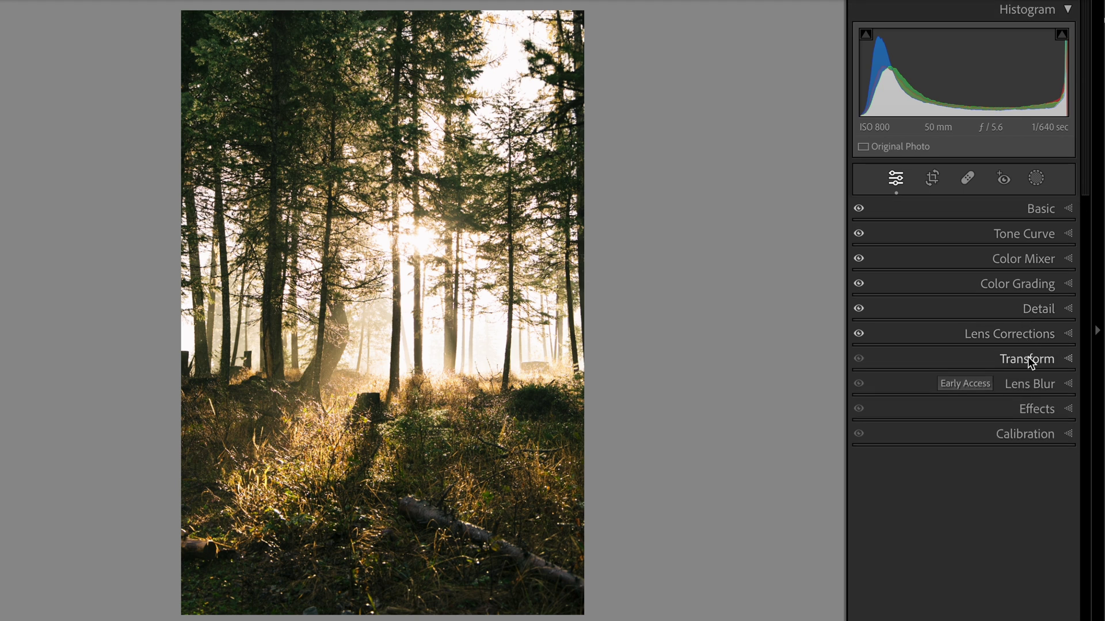
{"action": "left_click", "coordinate": [1032, 408]}
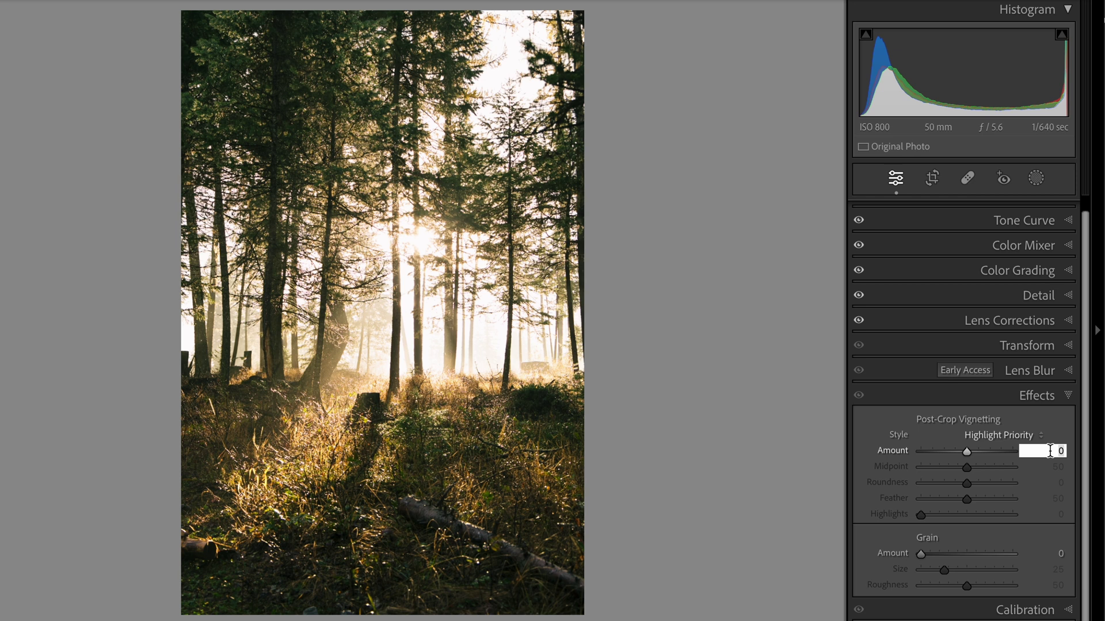
{"action": "key", "text": "Return"}
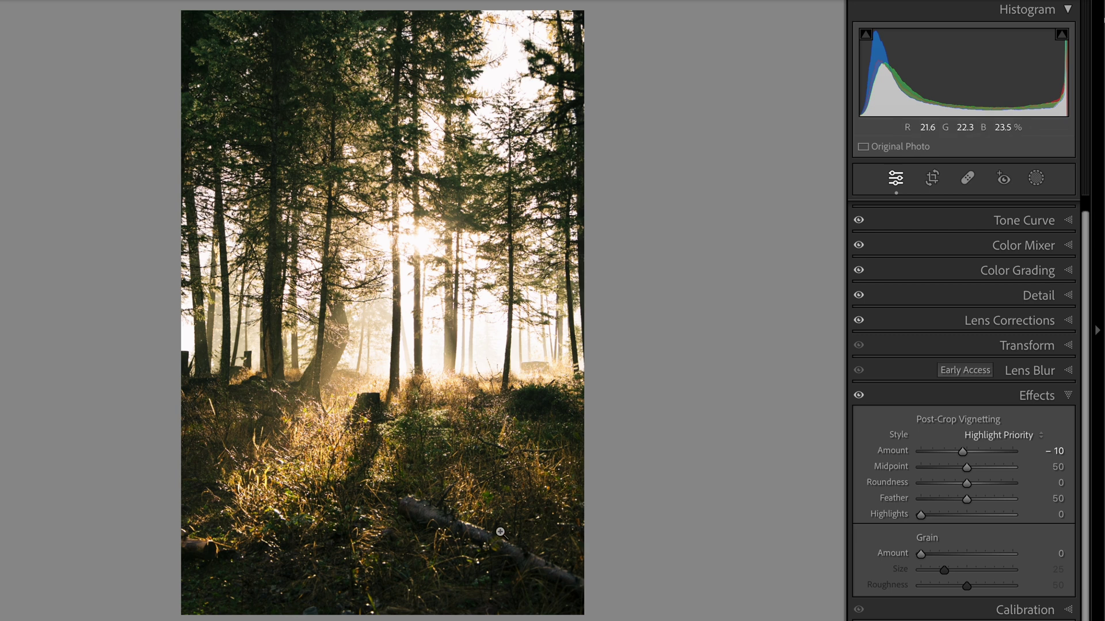
{"action": "key", "text": "ctrl+8"}
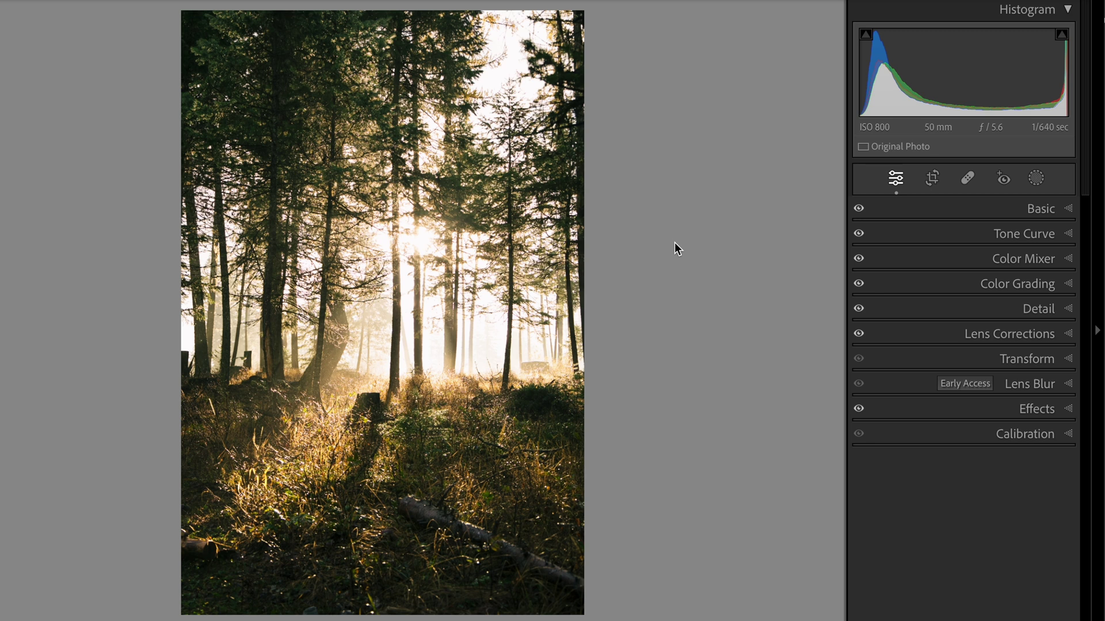
Step: Toggle the before/after view and expand the Basic panel to review tone settings
{"action": "key", "text": "backslash"}
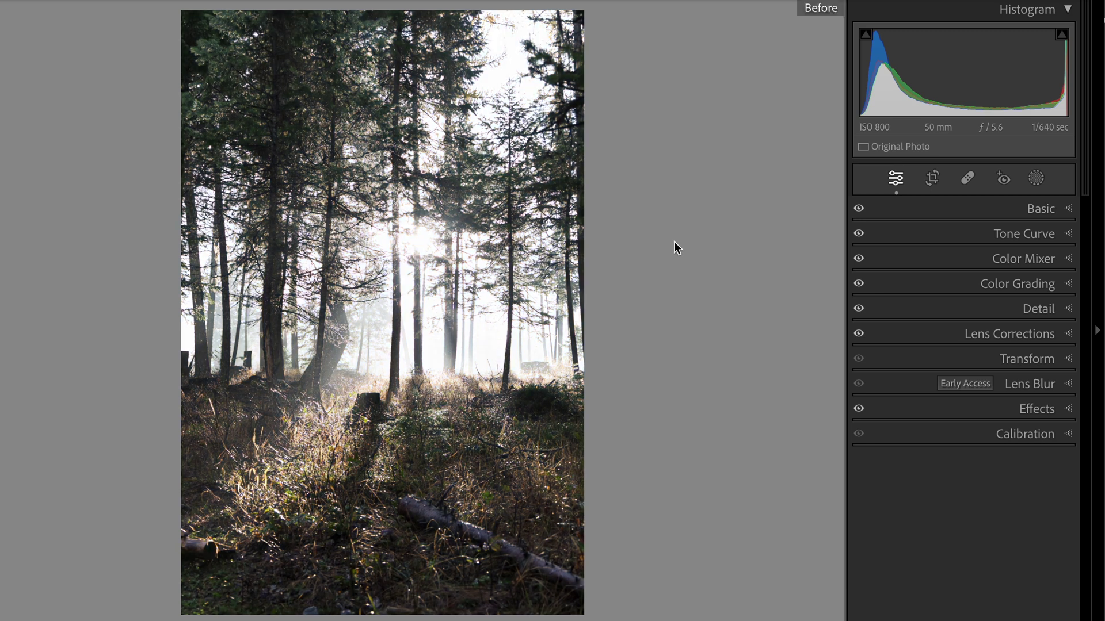
{"action": "key", "text": "backslash"}
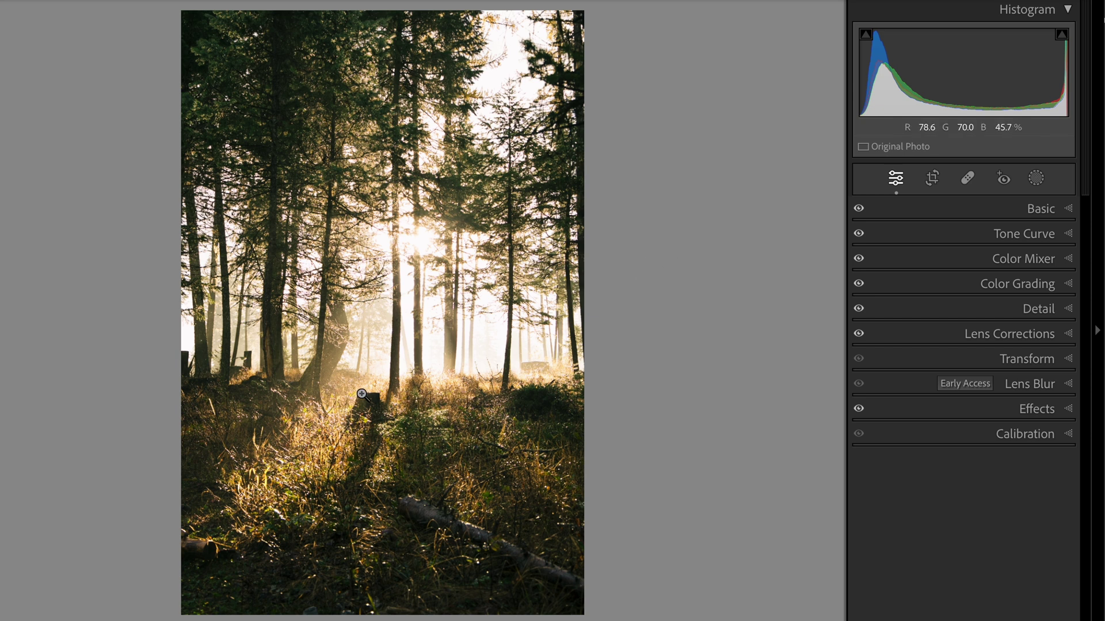
{"action": "left_click", "coordinate": [1050, 208]}
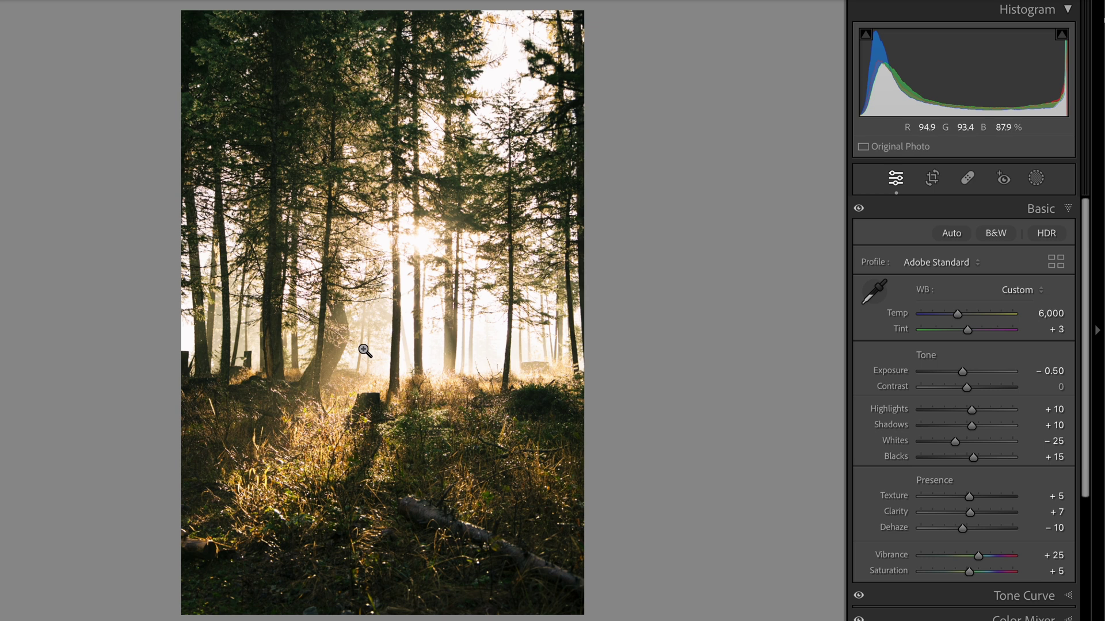
{"action": "key", "text": "backslash"}
{"action": "key", "text": "backslash"}
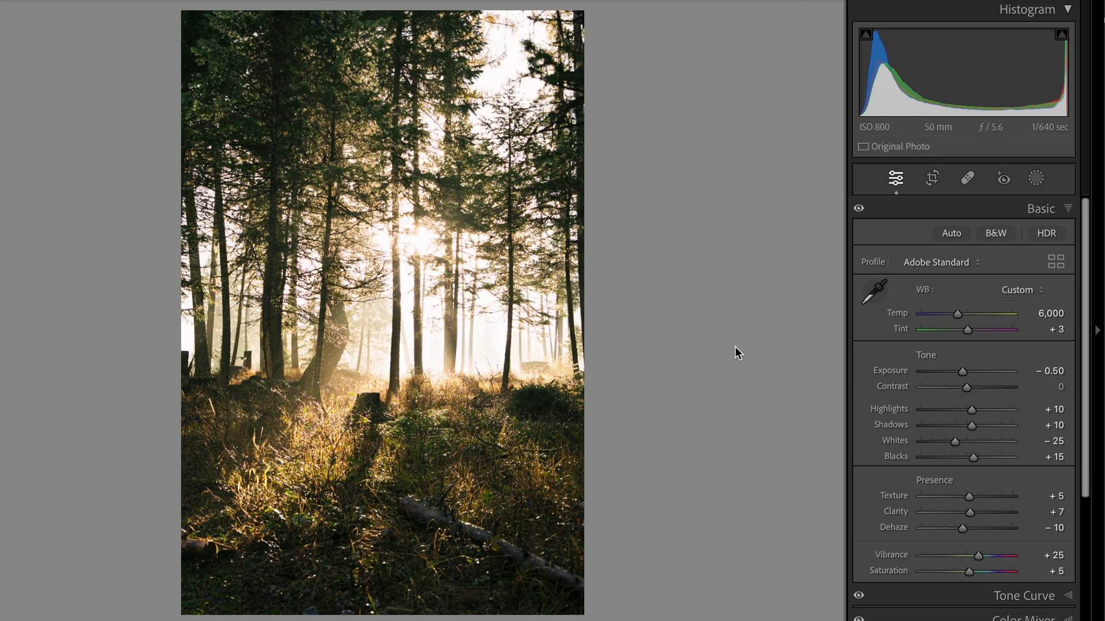